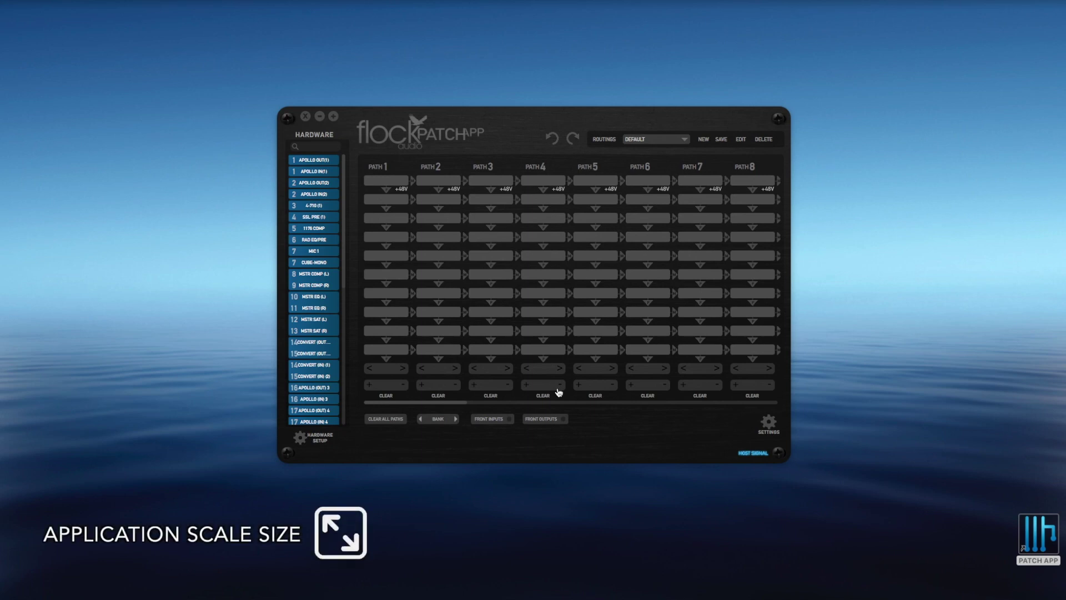
# - Set the application scale size to Small in User Preferences and confirm the relaunch
pyautogui.click(767, 426)
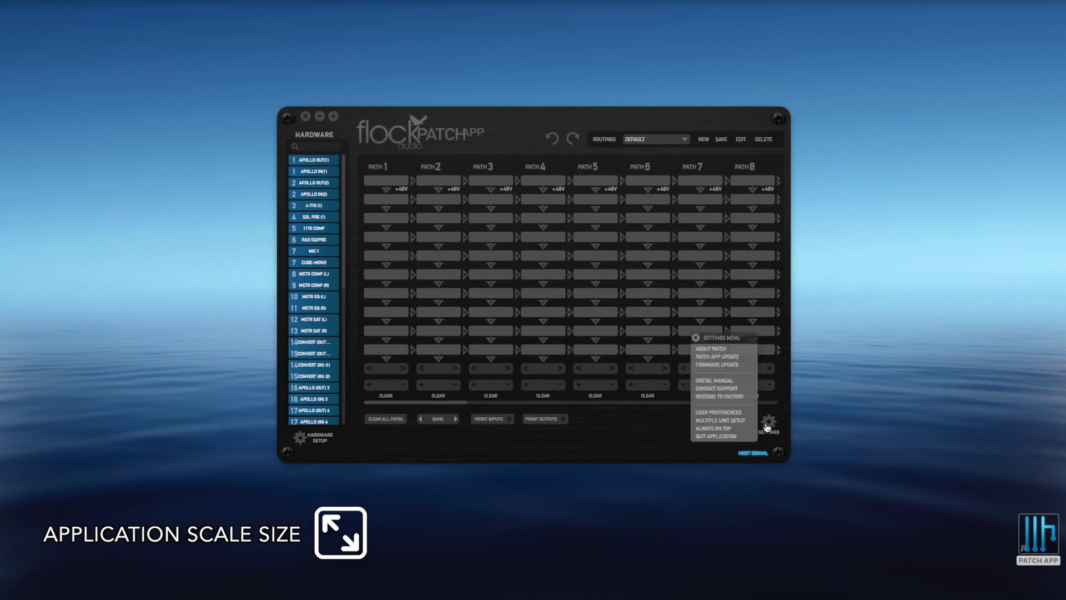
pyautogui.click(719, 413)
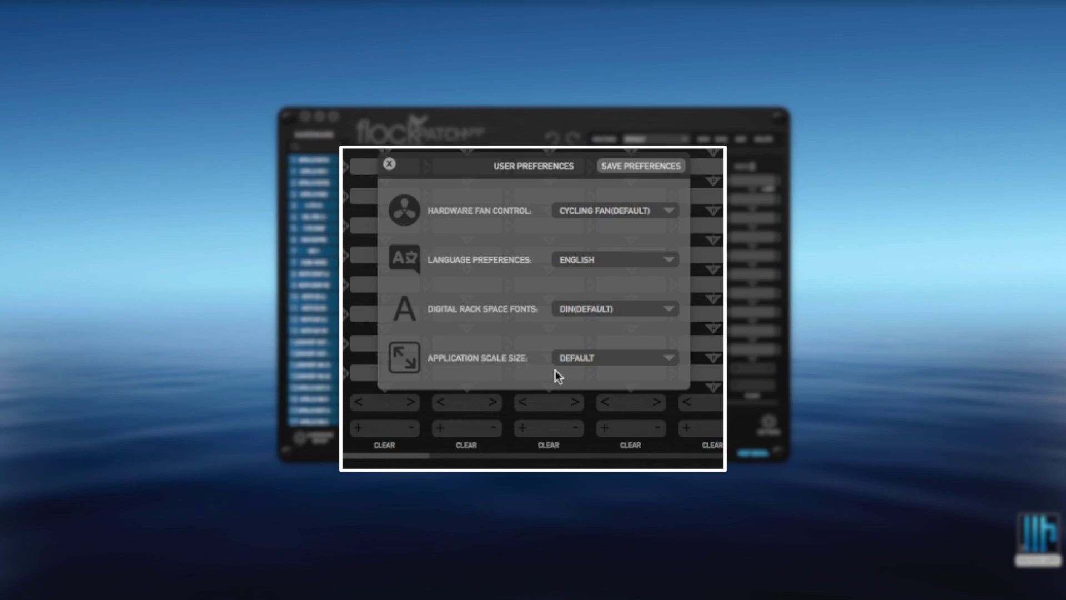
pyautogui.click(624, 359)
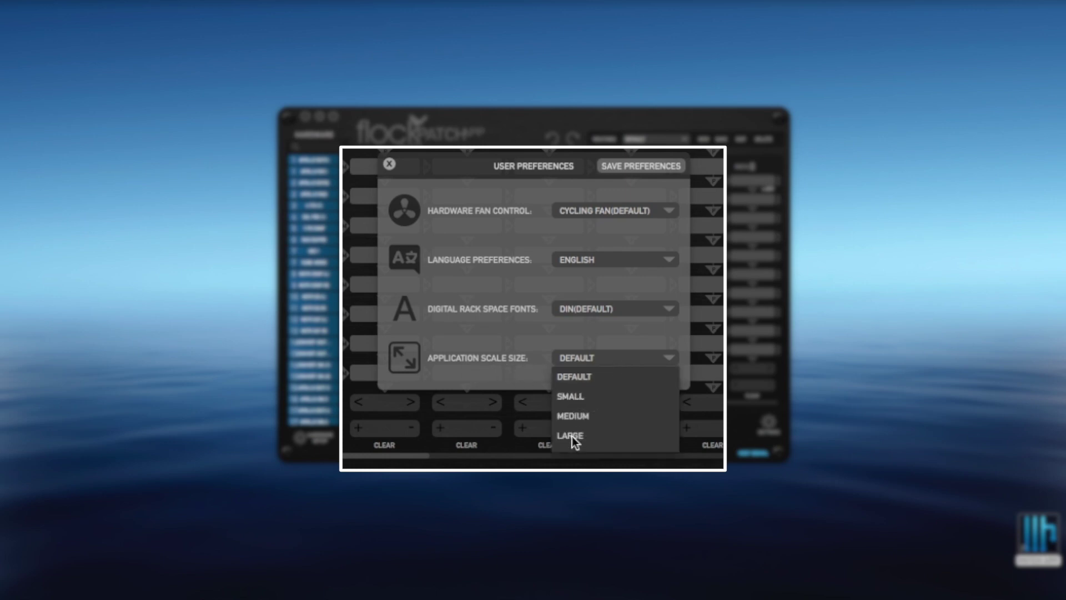
pyautogui.click(571, 398)
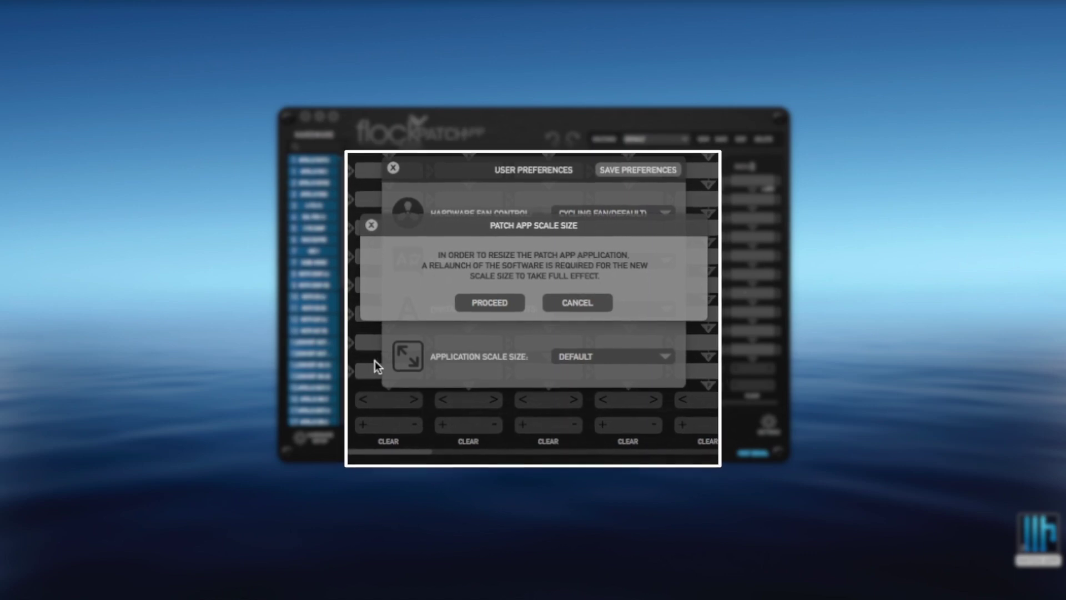
pyautogui.click(503, 305)
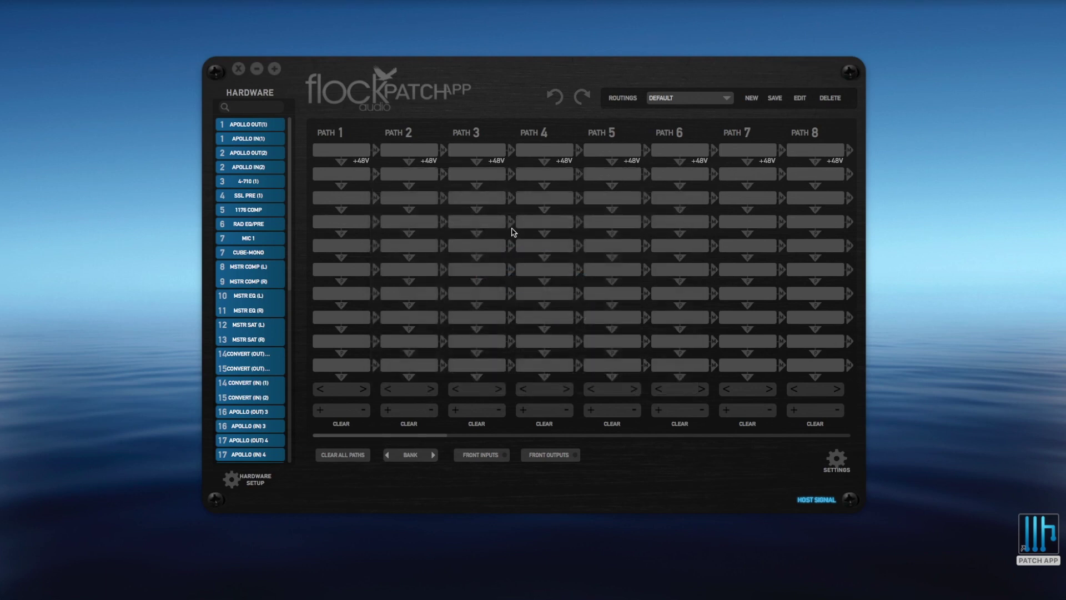
# - Switch the application scale size to Medium, then quit Patch App so it applies
pyautogui.click(833, 461)
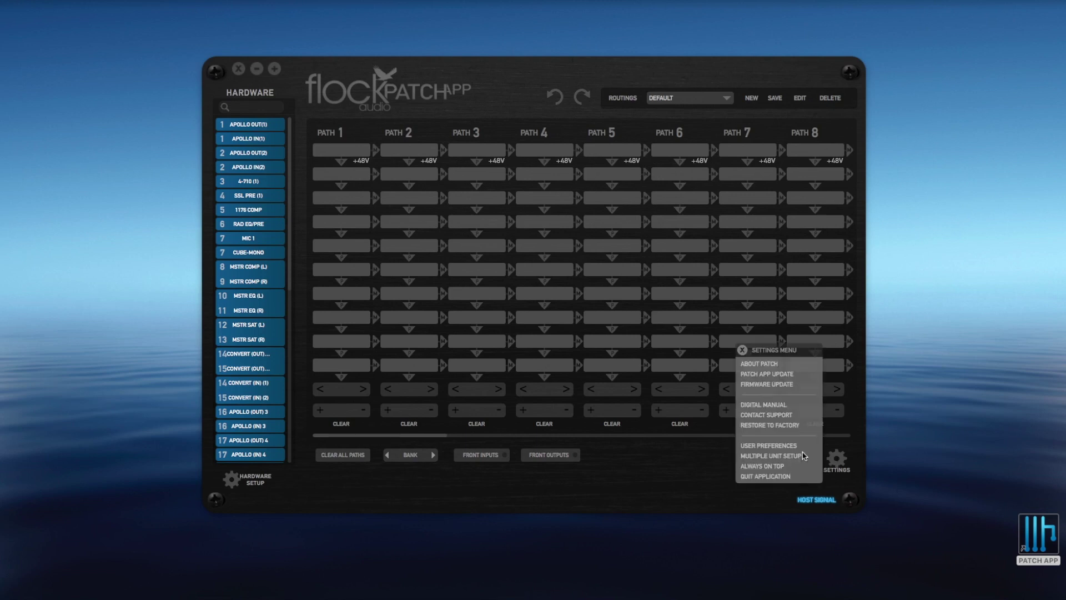
pyautogui.click(772, 448)
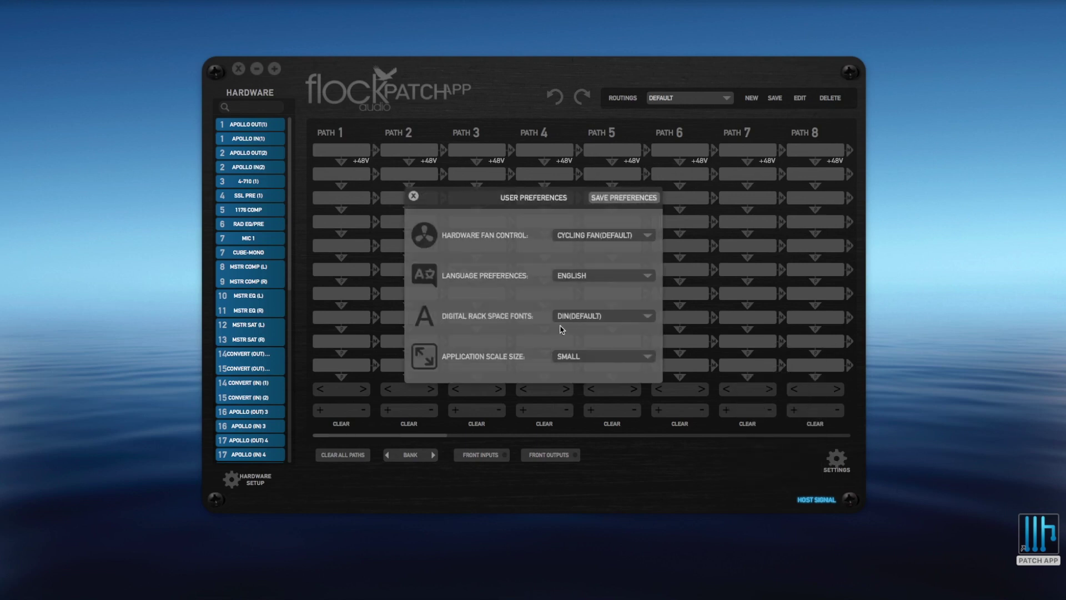
pyautogui.click(605, 359)
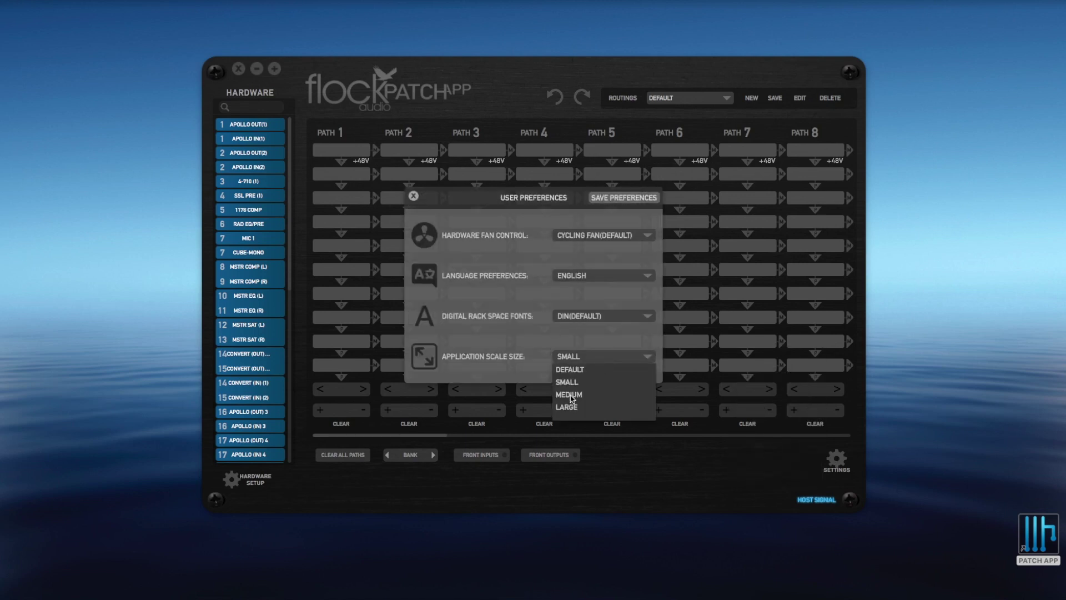
pyautogui.click(572, 395)
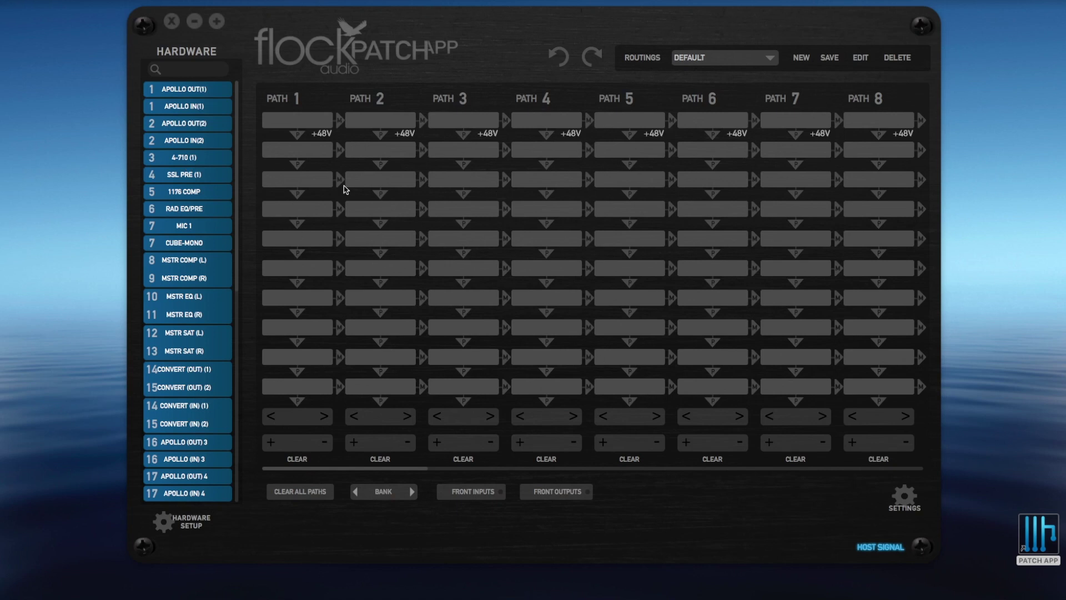
pyautogui.click(172, 22)
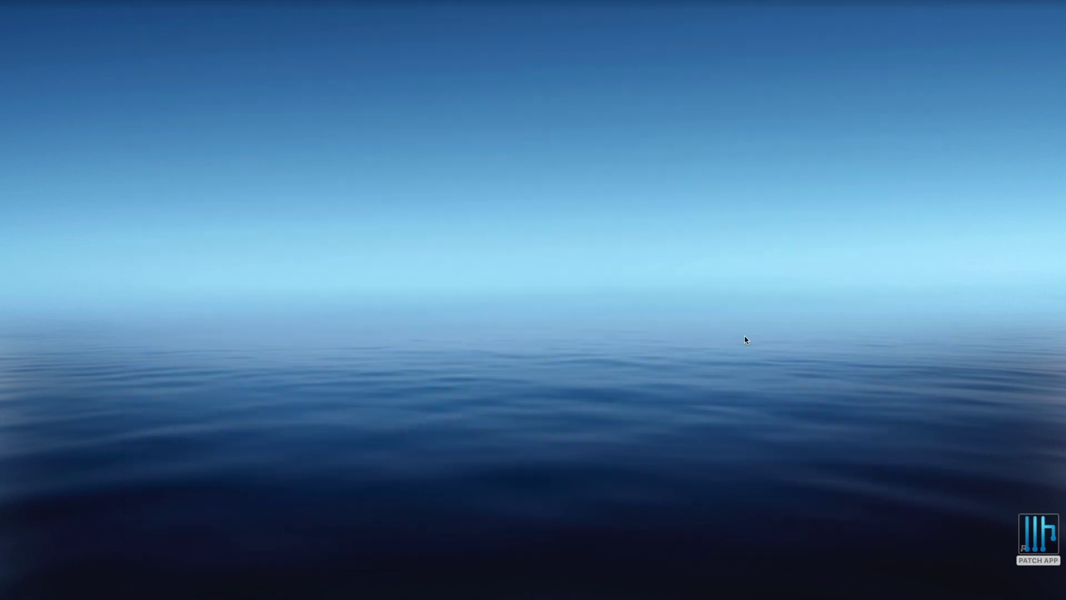
# - Relaunch Patch App from its desktop icon and bring up its settings menu
pyautogui.doubleClick(1047, 532)
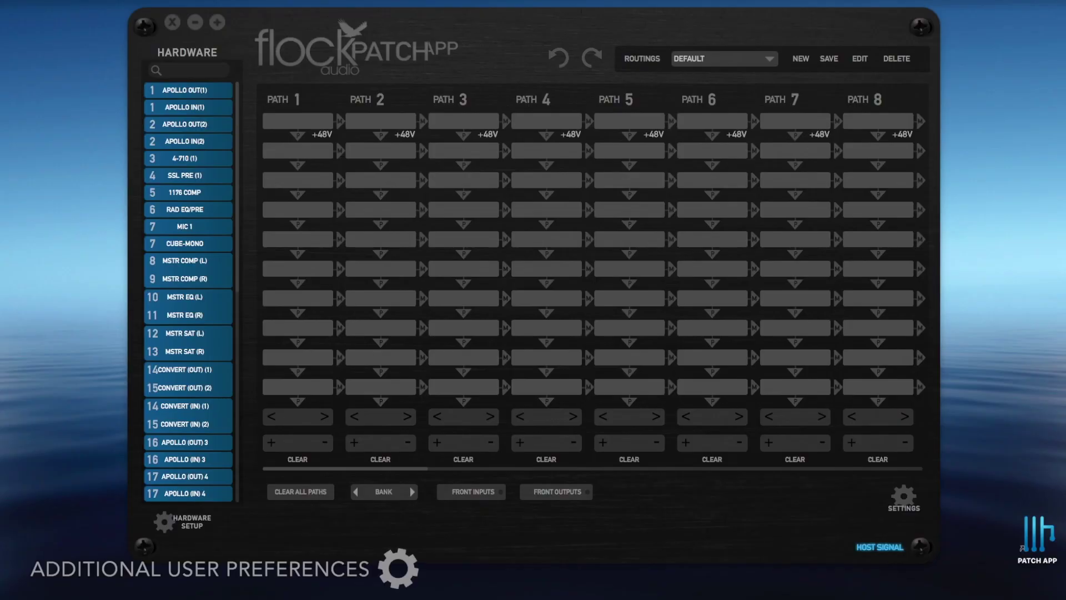
pyautogui.click(903, 496)
# - Set hardware fan control to Emergency Fan Only and rack space font to Arial, keeping English
pyautogui.click(831, 489)
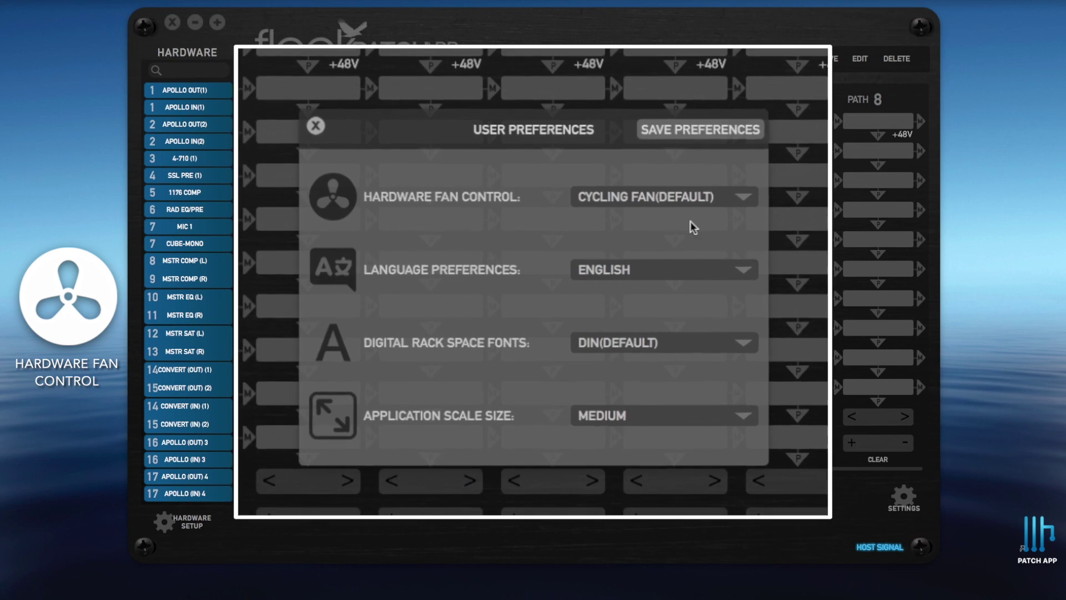
pyautogui.click(658, 197)
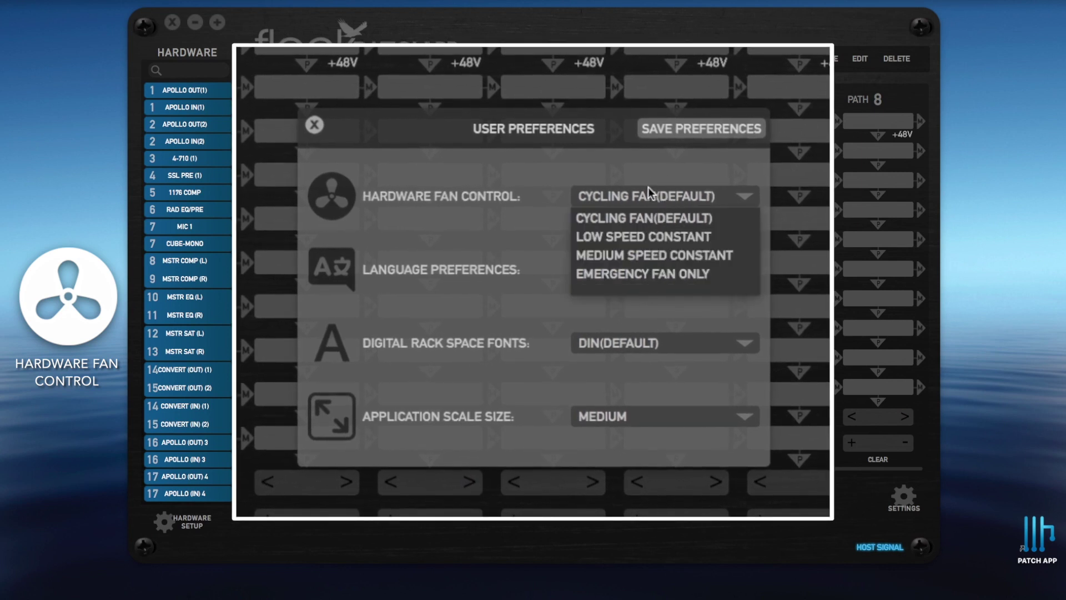
pyautogui.click(635, 275)
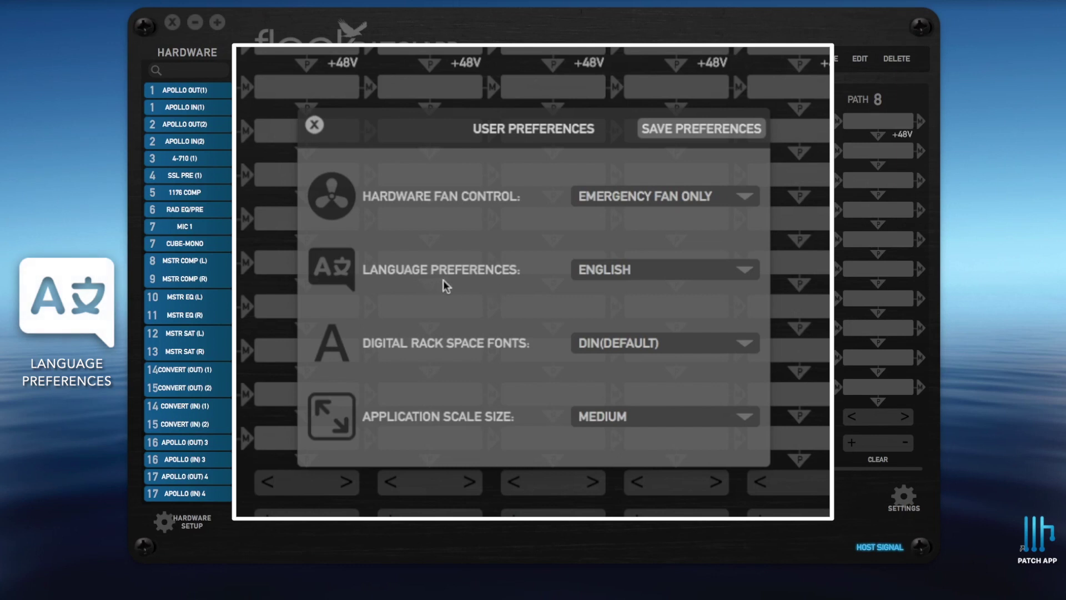
pyautogui.click(616, 271)
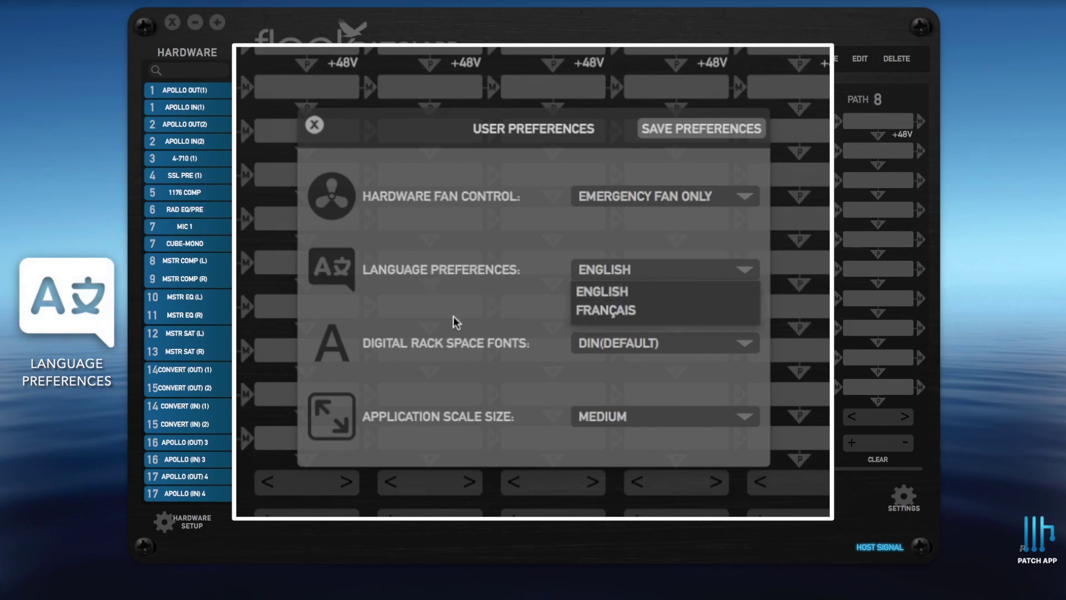
pyautogui.click(491, 291)
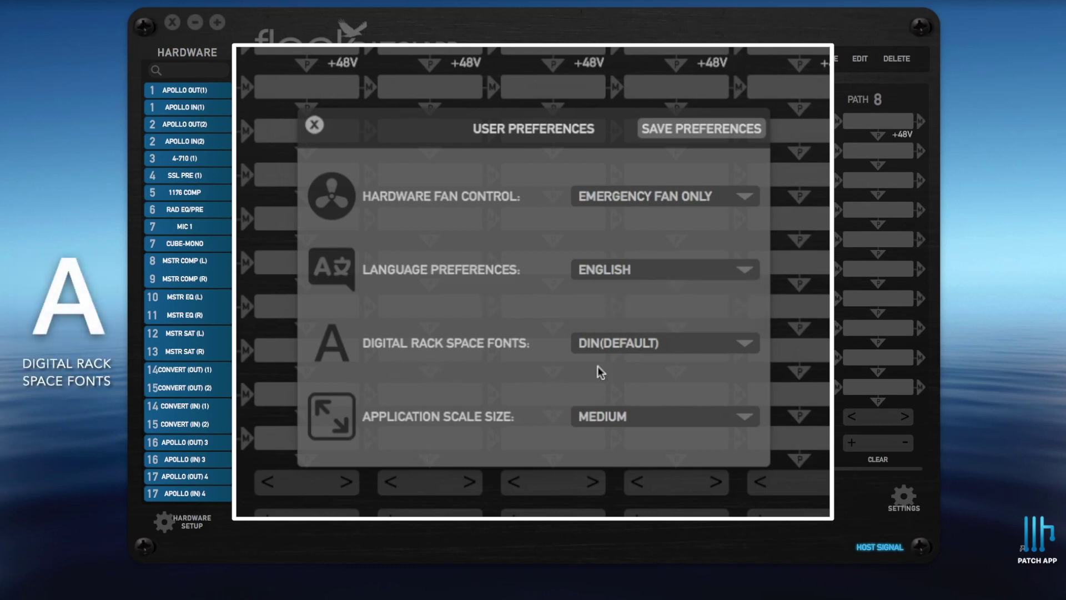
pyautogui.click(636, 347)
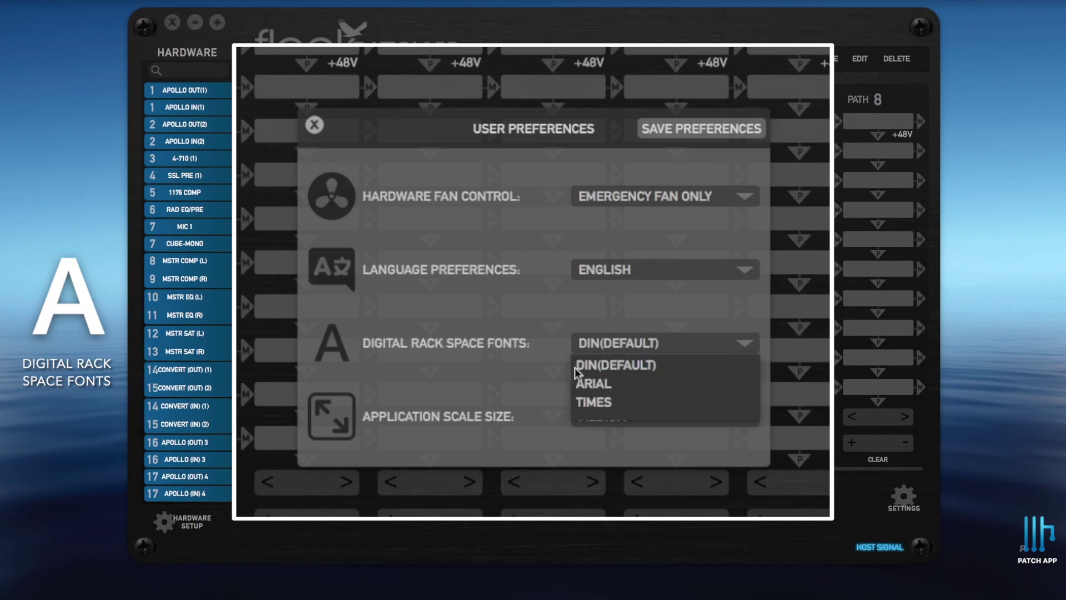
pyautogui.click(599, 384)
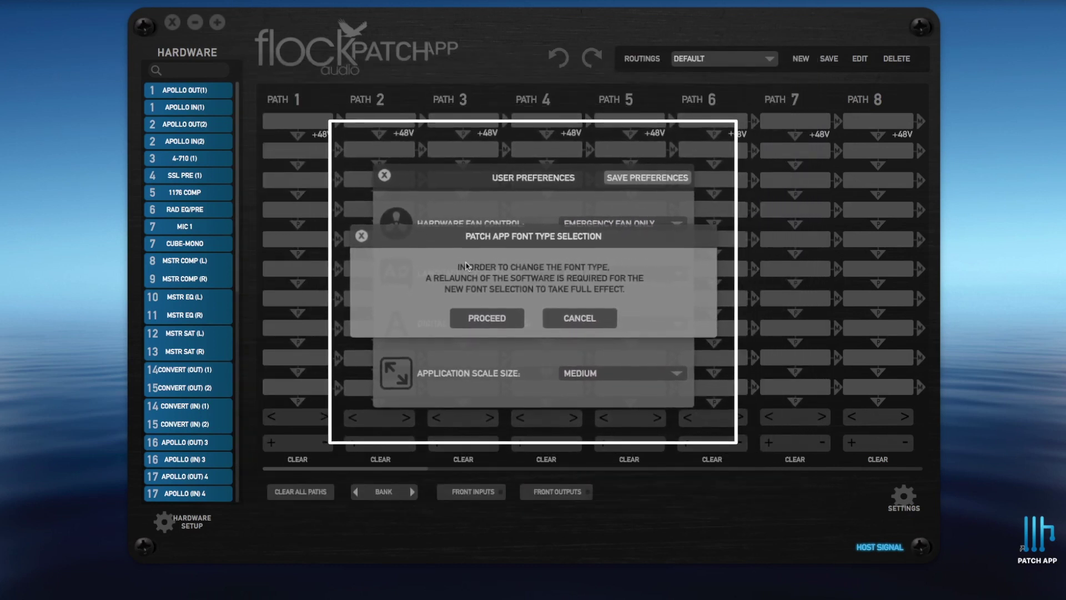
# - Confirm the relaunch so the Arial rack space font takes effect
pyautogui.click(491, 323)
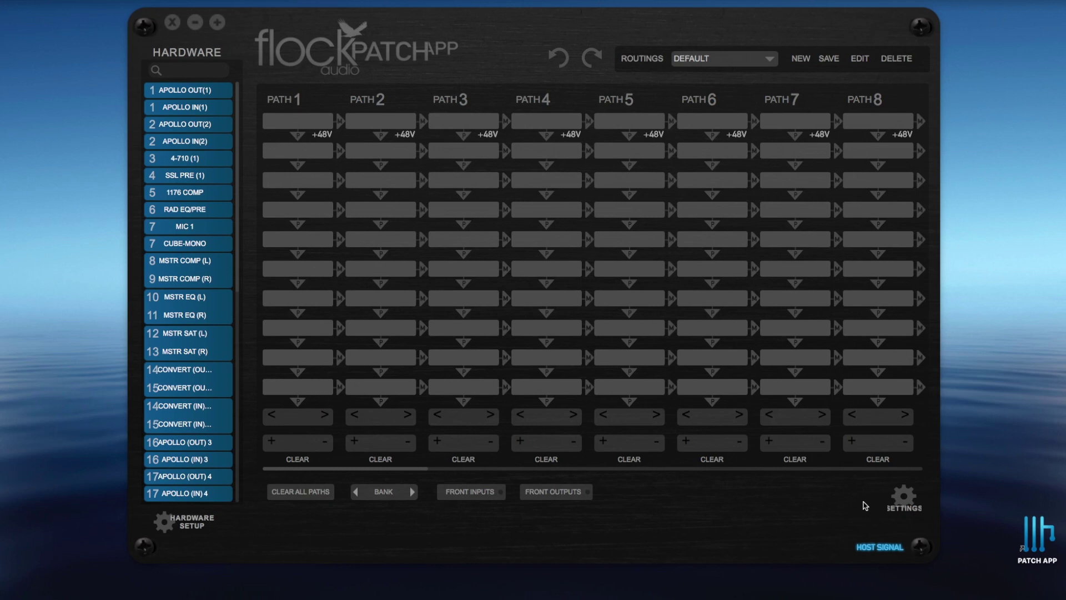
# - Restore the DIN (DEFAULT) rack space font, relaunch, and widen the window to reveal Path 9
pyautogui.click(908, 507)
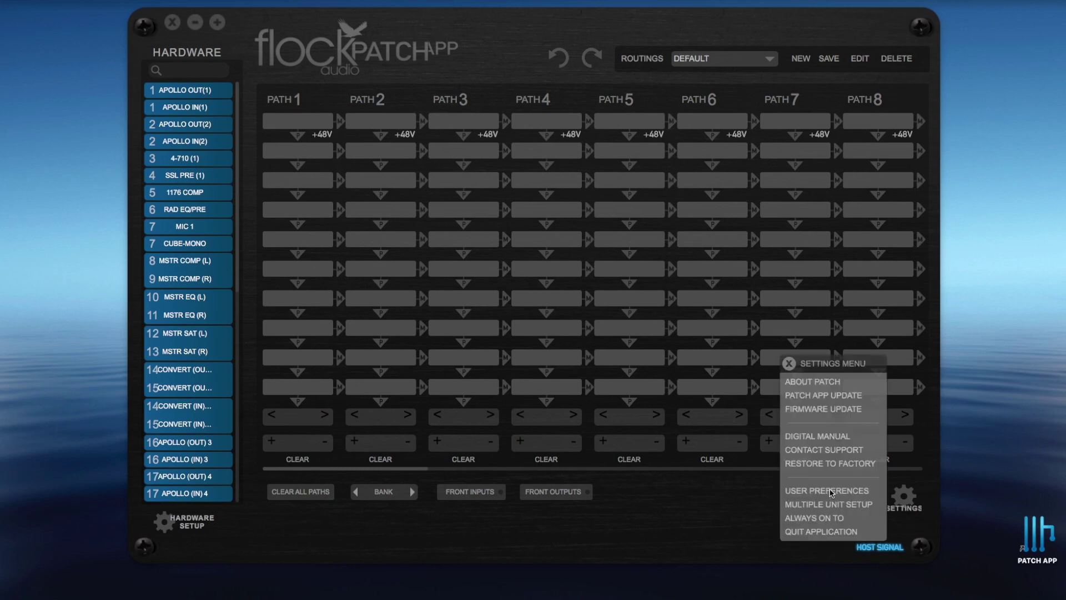
pyautogui.click(831, 490)
pyautogui.click(586, 325)
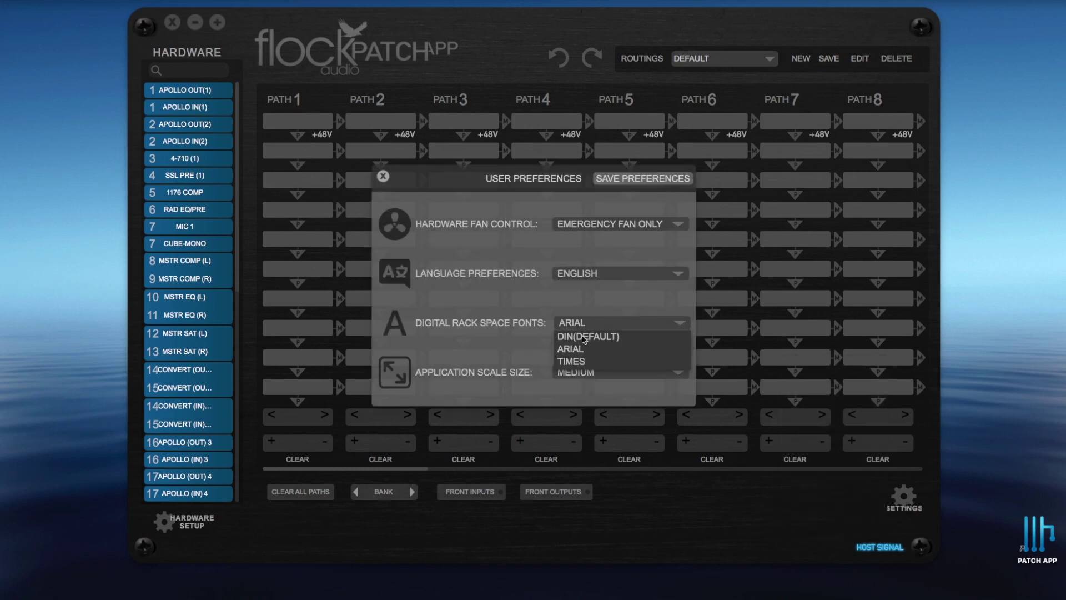
pyautogui.click(584, 337)
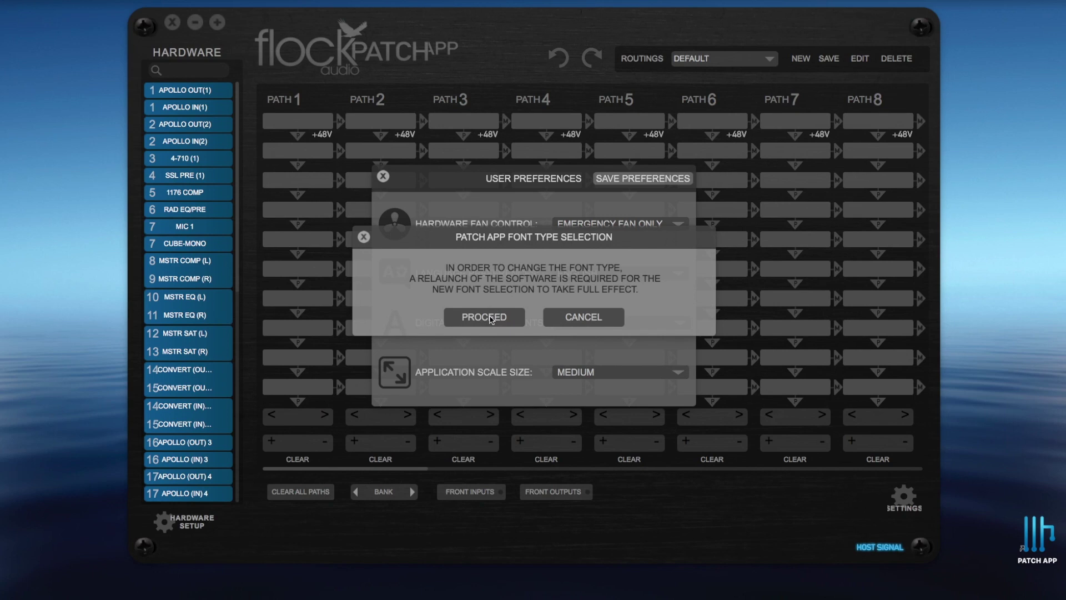
pyautogui.click(491, 317)
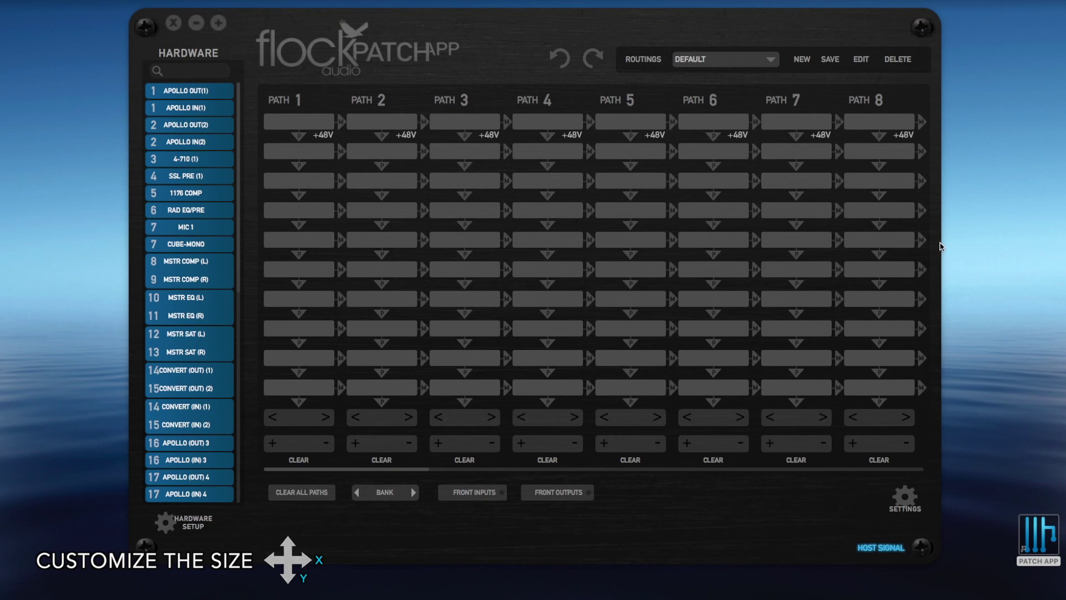
pyautogui.moveTo(939, 246); pyautogui.dragTo(1045, 240)
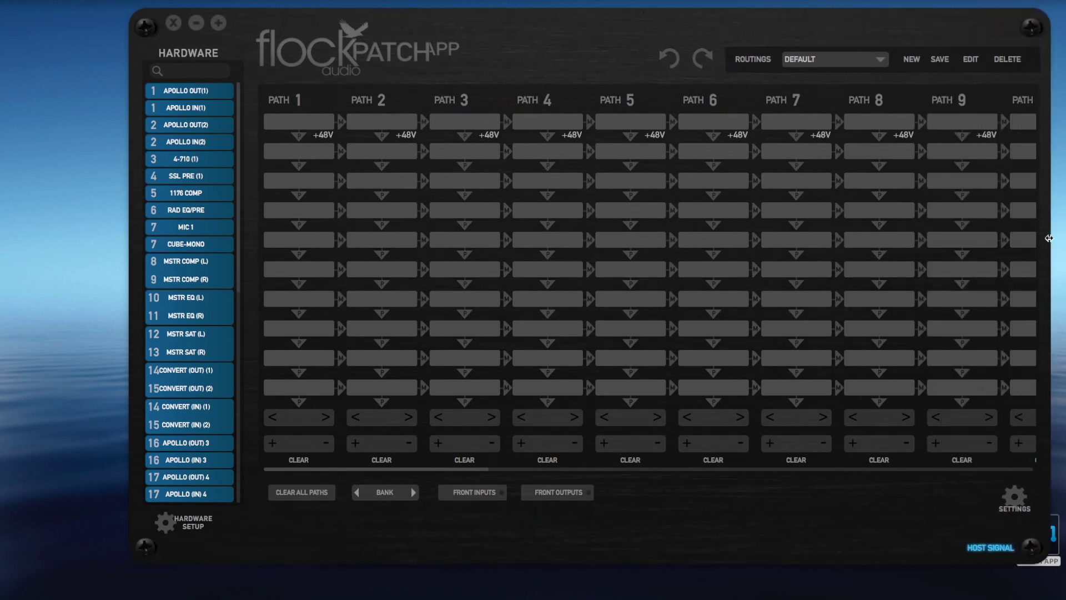
# - Move the window to the top-left and stretch it to the screen edge, showing Paths 1–11
pyautogui.moveTo(913, 33); pyautogui.dragTo(775, 6)
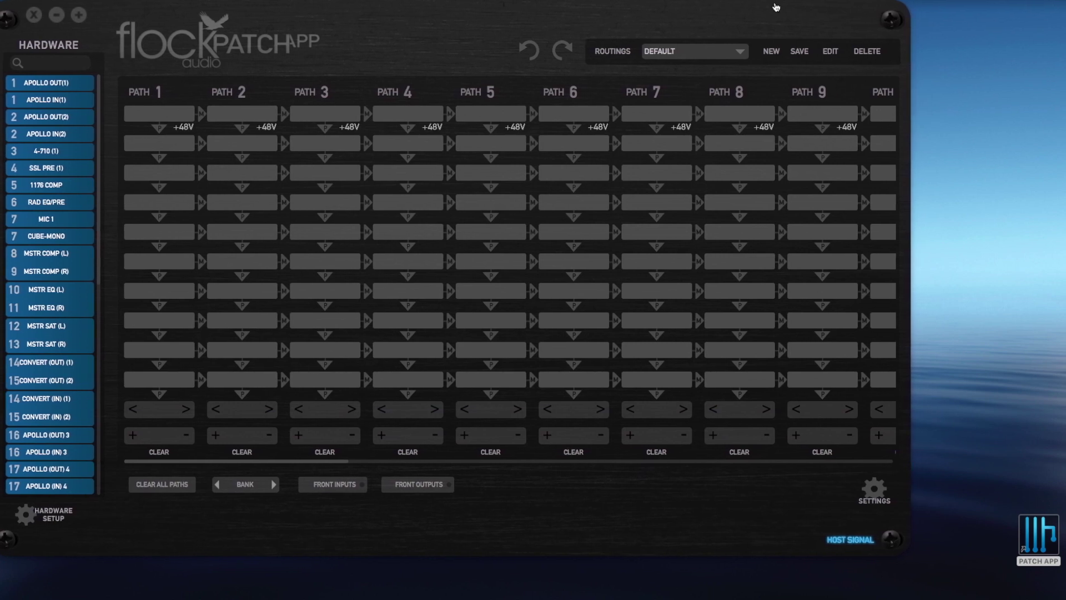
pyautogui.moveTo(908, 254); pyautogui.dragTo(1065, 254)
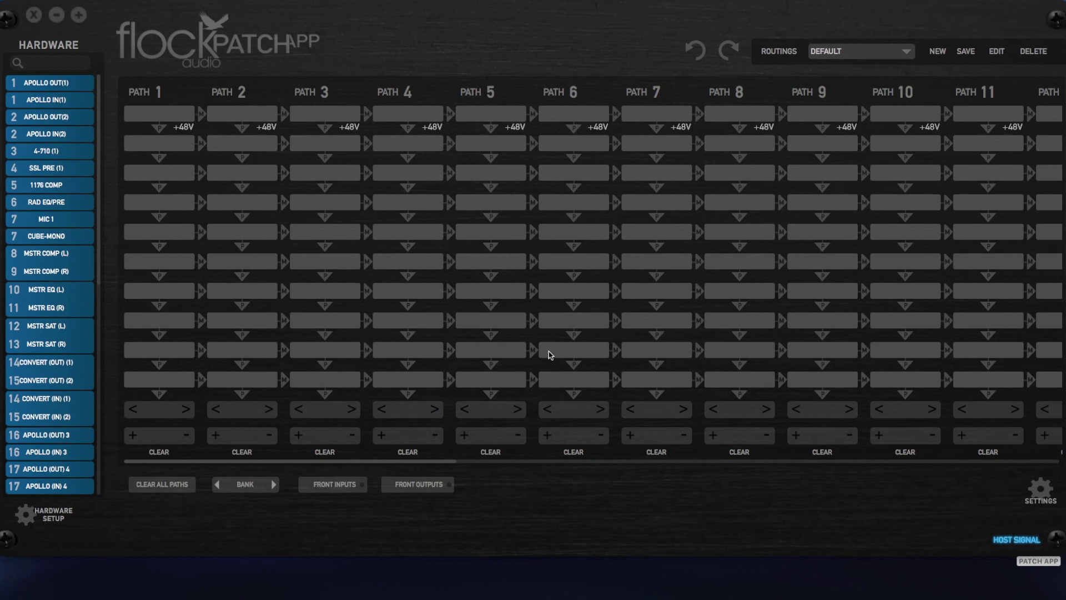
pyautogui.click(34, 17)
# - Set the application scale size to Small and let the app relaunch
pyautogui.click(1031, 503)
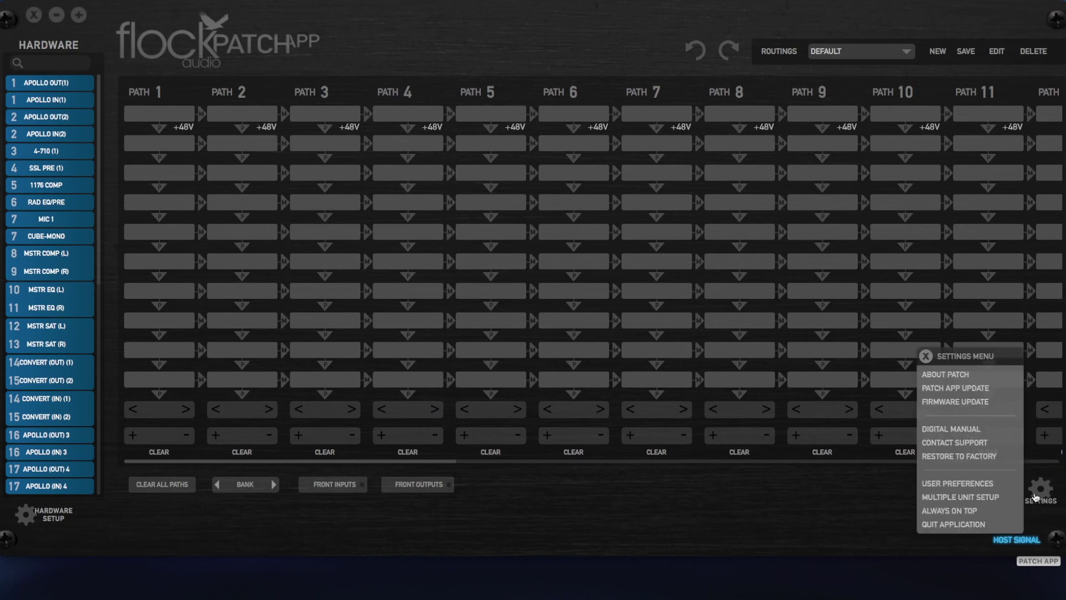
pyautogui.click(964, 487)
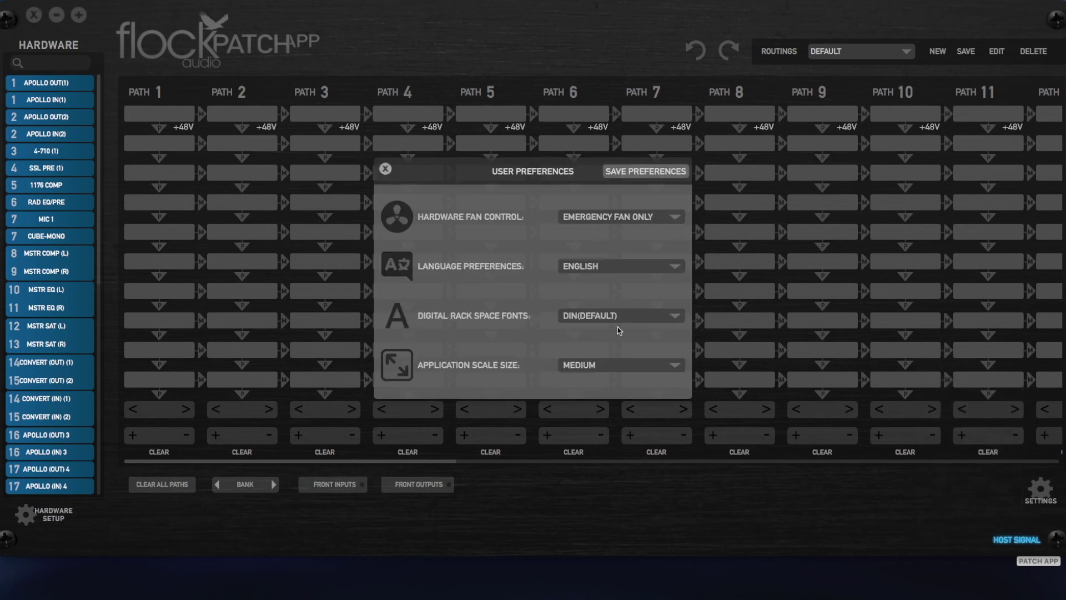
pyautogui.click(605, 368)
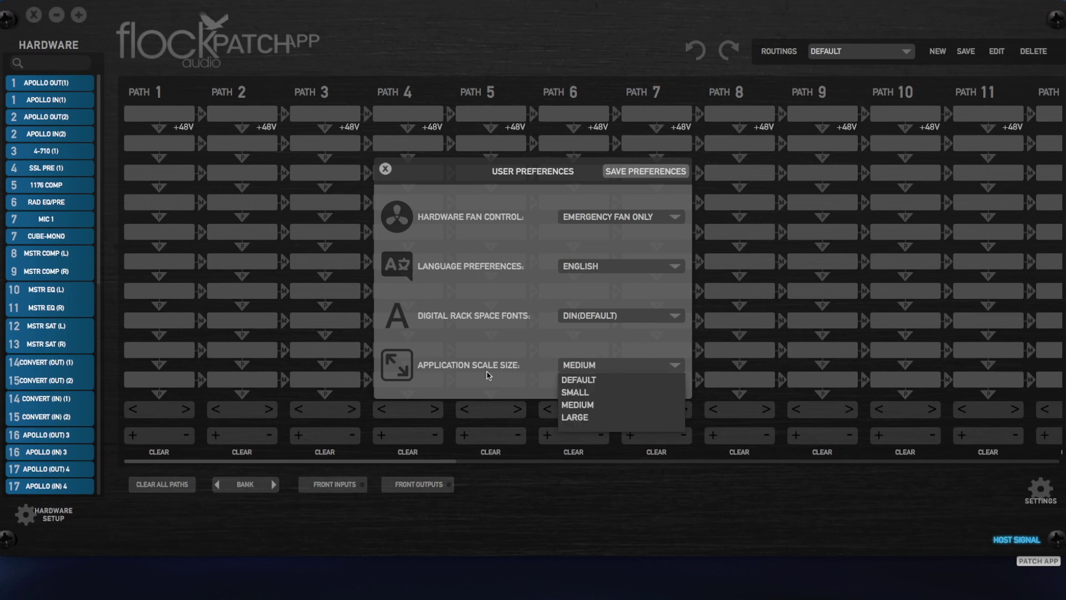
pyautogui.click(574, 392)
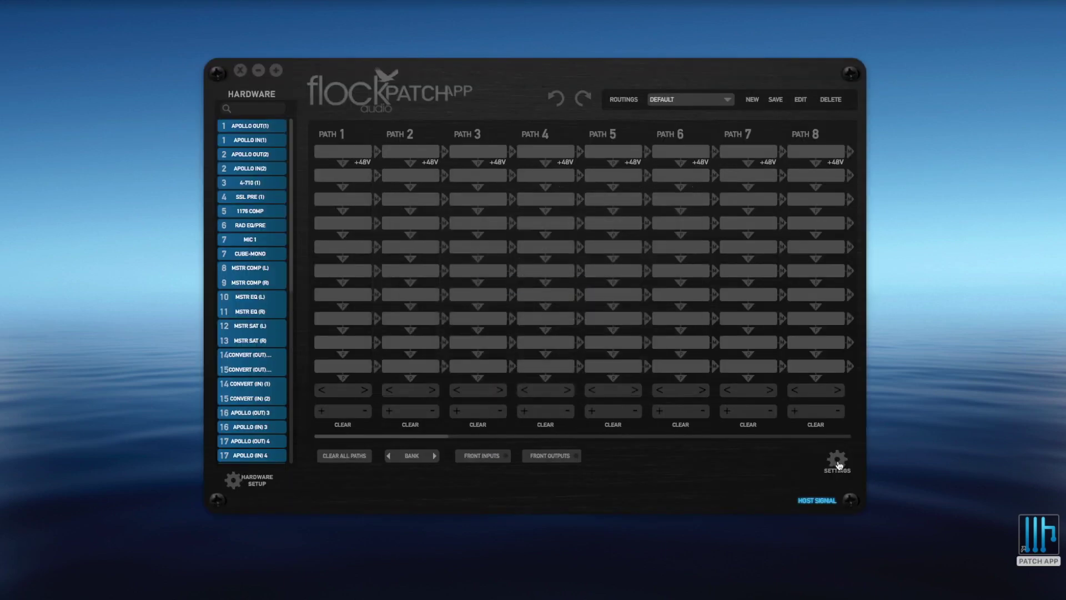
# - Change the application scale size back to Medium and apply it
pyautogui.click(836, 466)
pyautogui.click(764, 449)
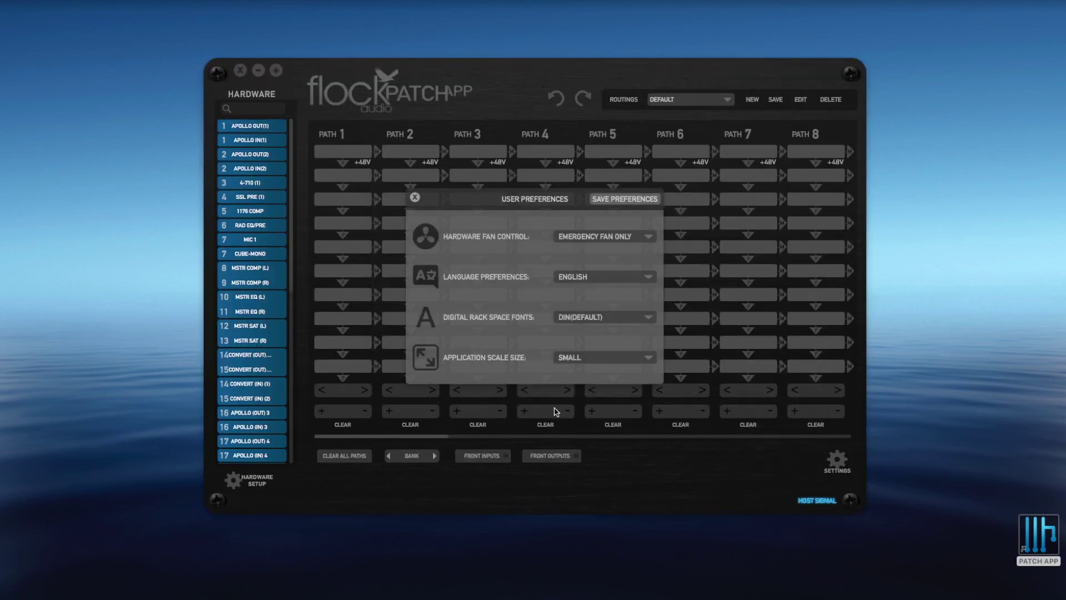
pyautogui.click(588, 356)
pyautogui.click(572, 396)
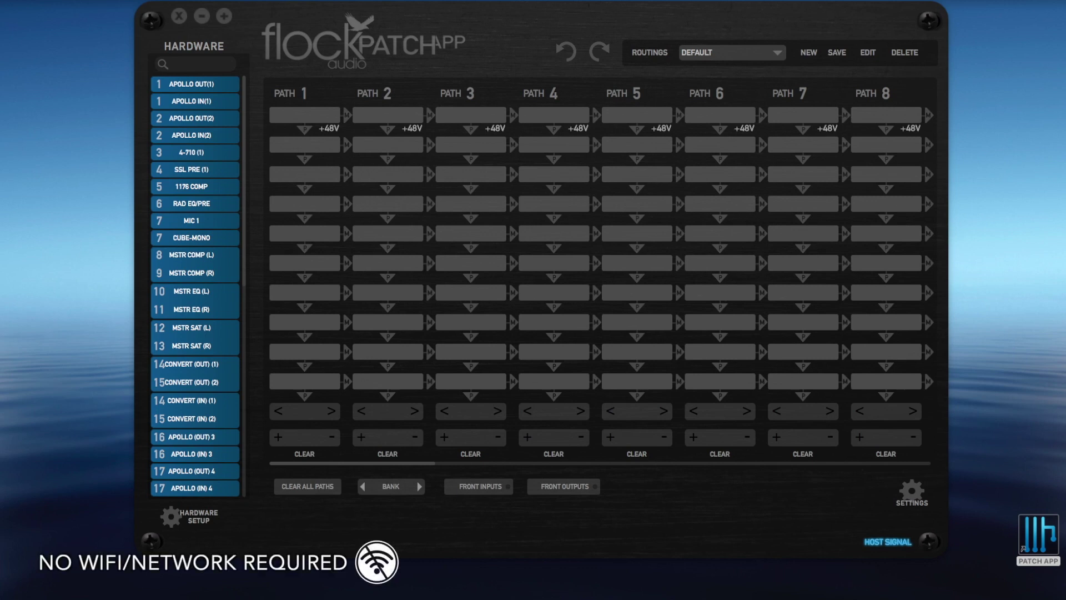
# - Turn the computer's Wi-Fi on from the macOS menu bar
pyautogui.click(929, 7)
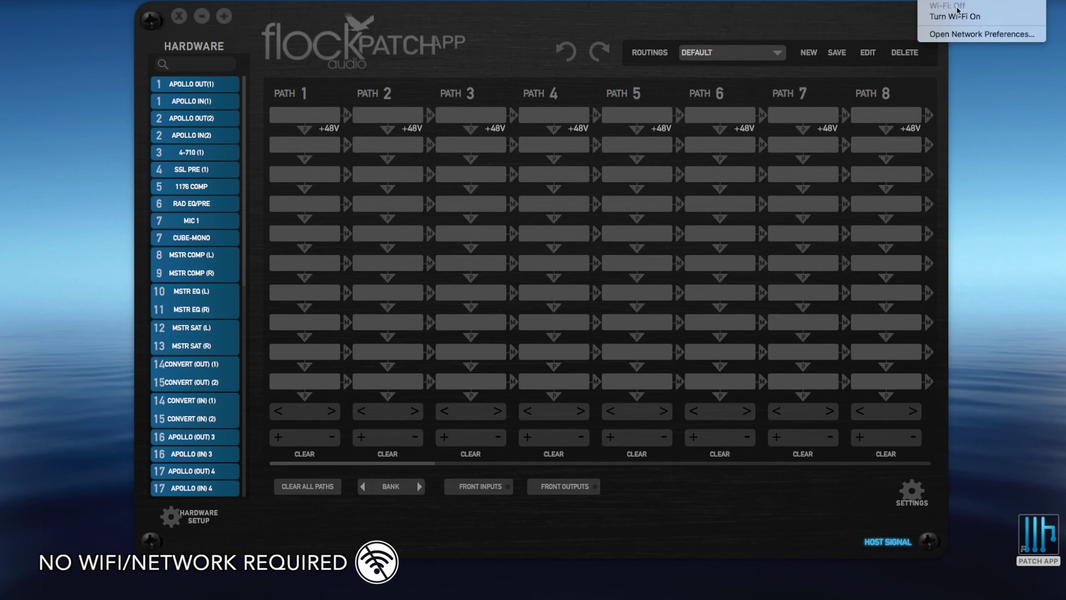
pyautogui.click(1002, 21)
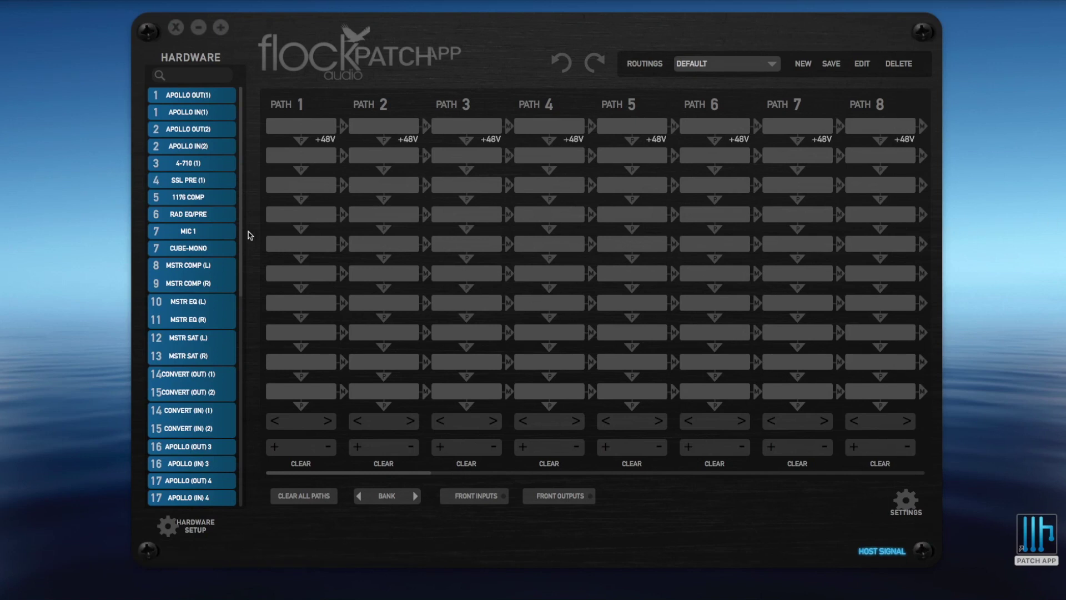
# - Chain MIC 1, SSL PRE (1) and 1176 COMP down Path 1 from the Hardware list
pyautogui.moveTo(201, 230); pyautogui.dragTo(286, 132)
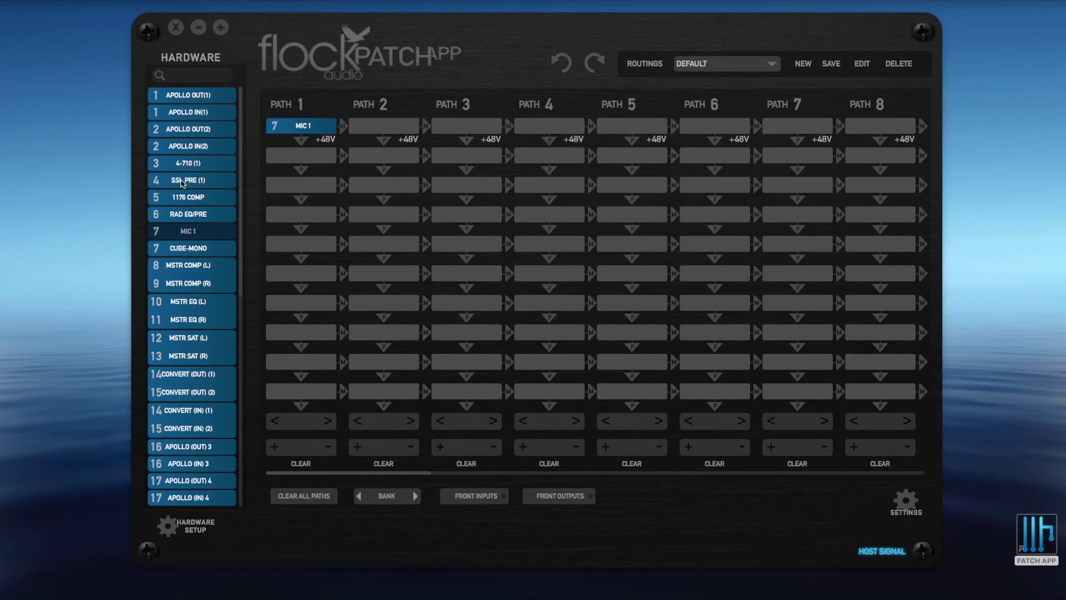
pyautogui.moveTo(183, 181); pyautogui.dragTo(287, 157)
pyautogui.moveTo(201, 195); pyautogui.dragTo(289, 186)
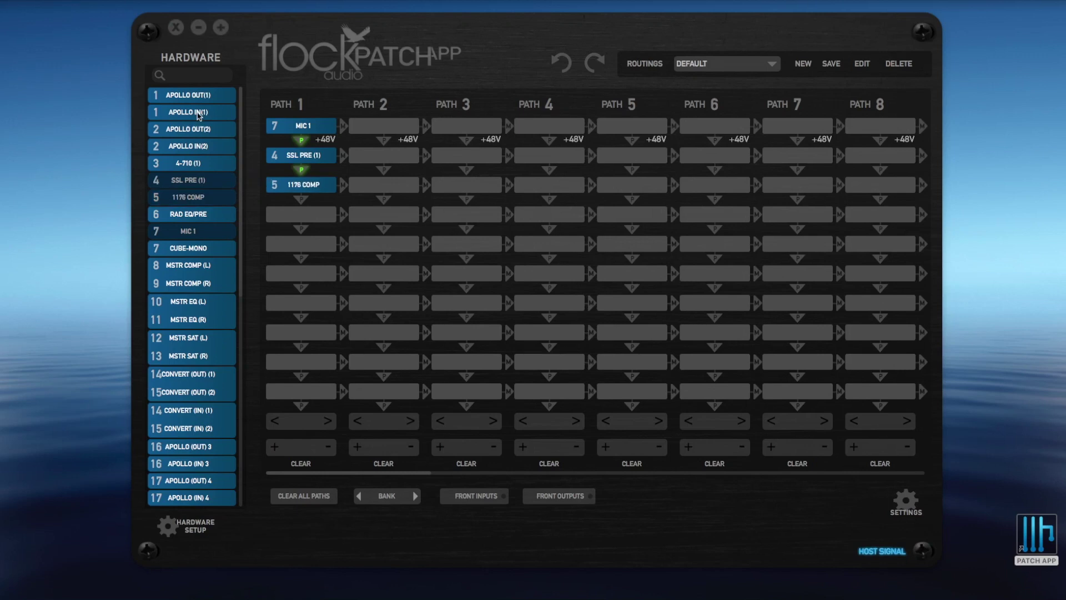
pyautogui.moveTo(189, 112); pyautogui.dragTo(294, 215)
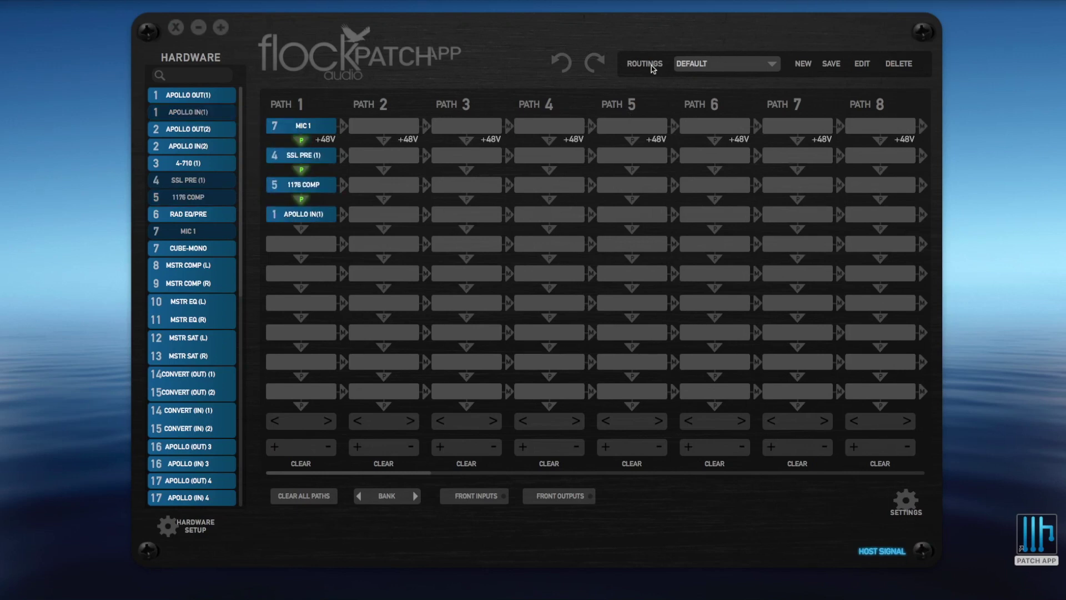
# - Save the chain as a new routing named 'Launch'
pyautogui.click(805, 65)
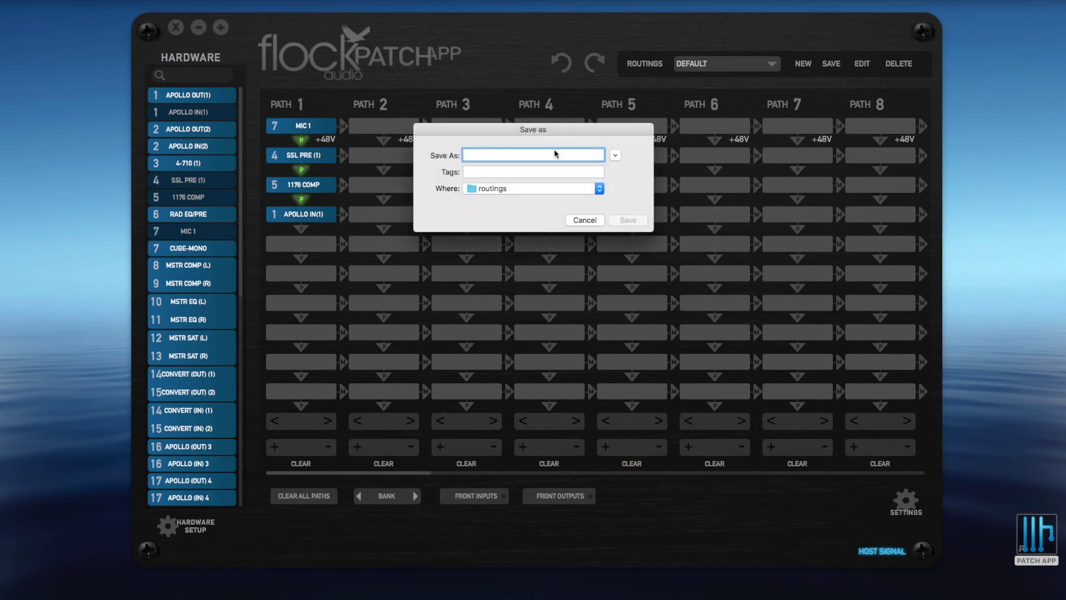
pyautogui.write('Launch')
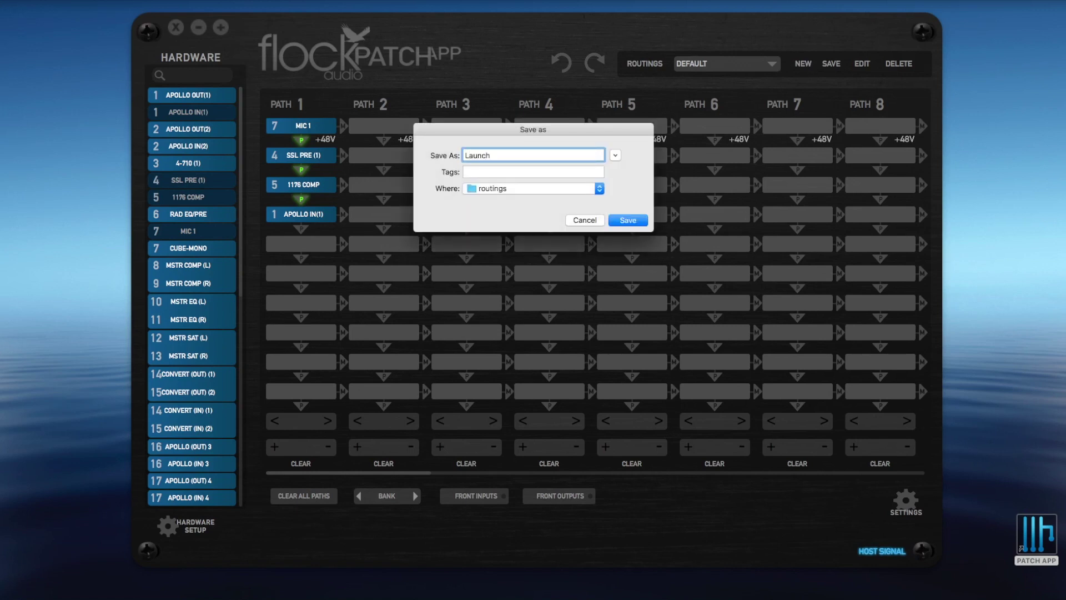
pyautogui.press('Return')
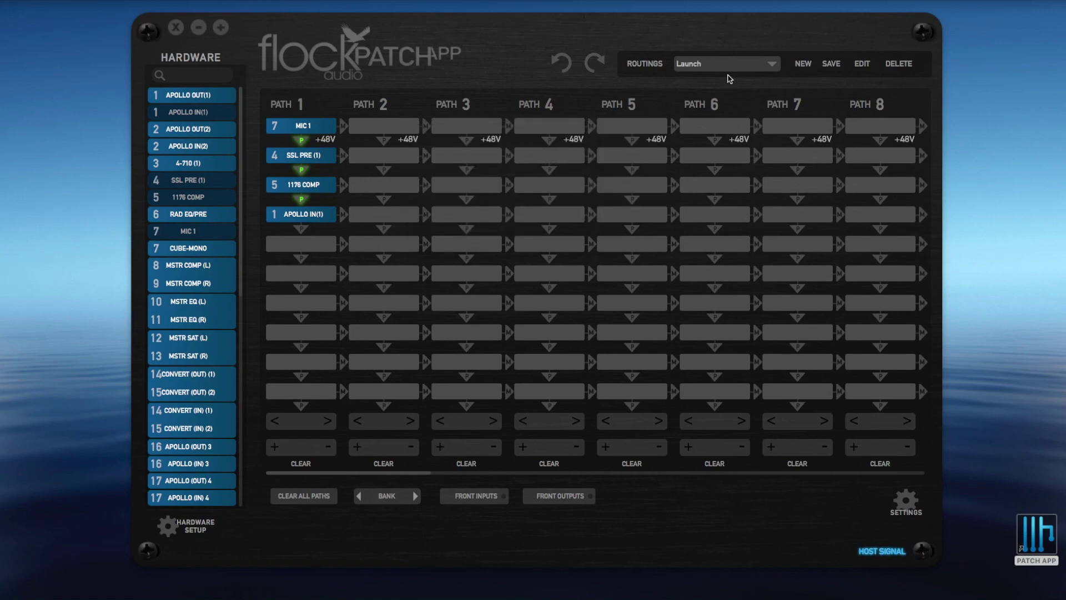
# - Make Launch the default routing, close the Patch App, and reopen the stored routings list
pyautogui.click(735, 66)
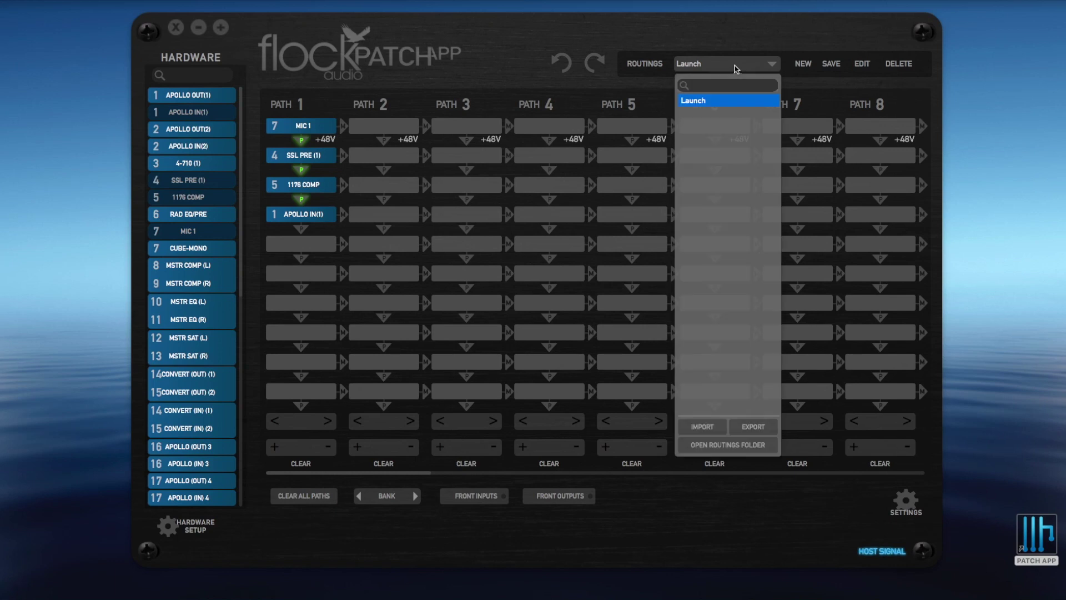
pyautogui.rightClick(699, 105)
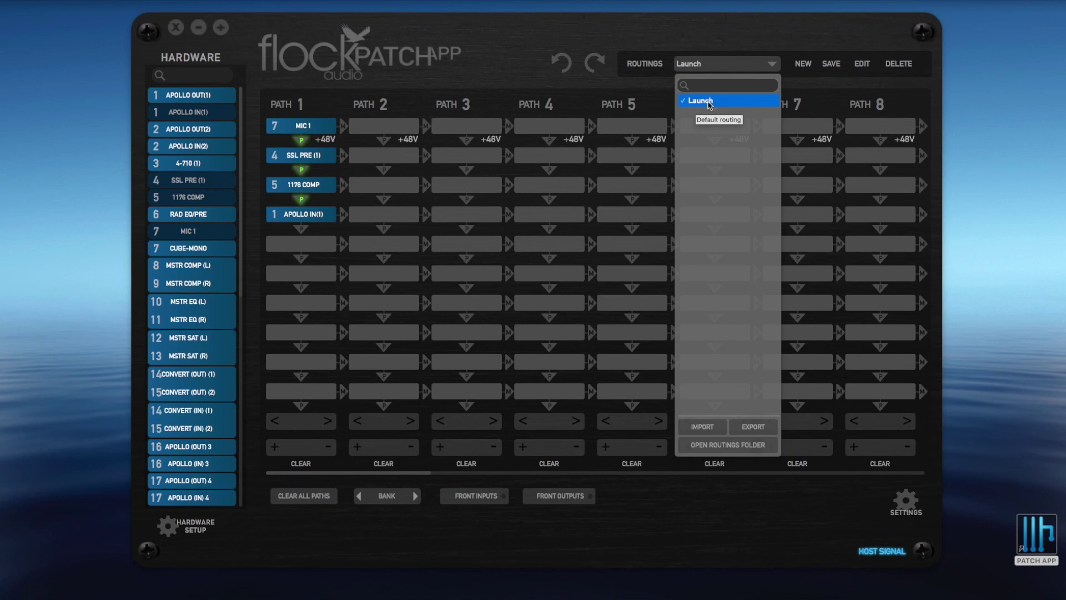
pyautogui.click(688, 51)
pyautogui.click(175, 27)
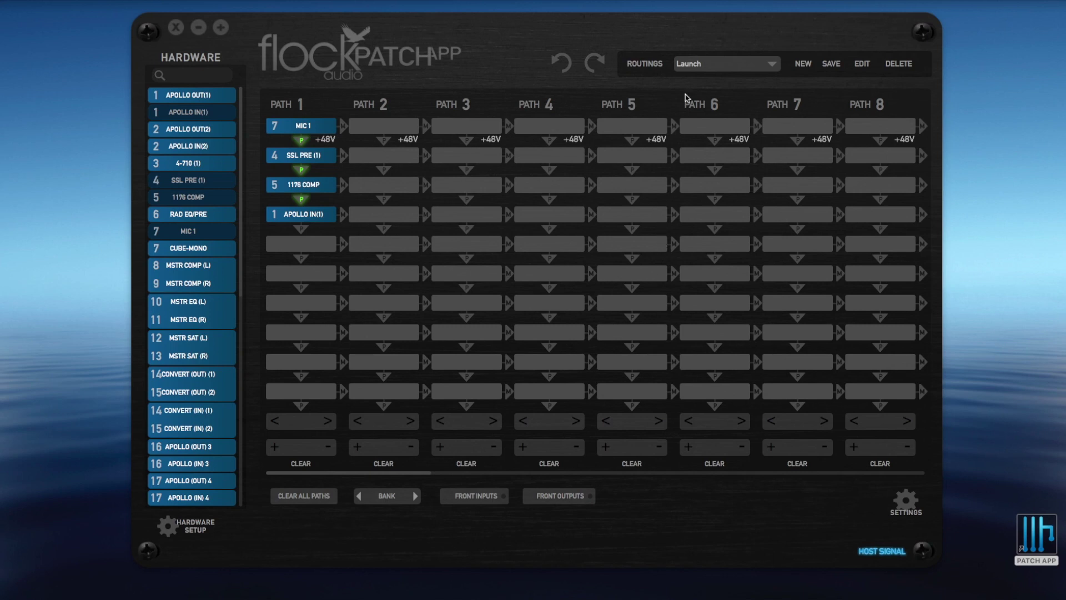
pyautogui.click(703, 66)
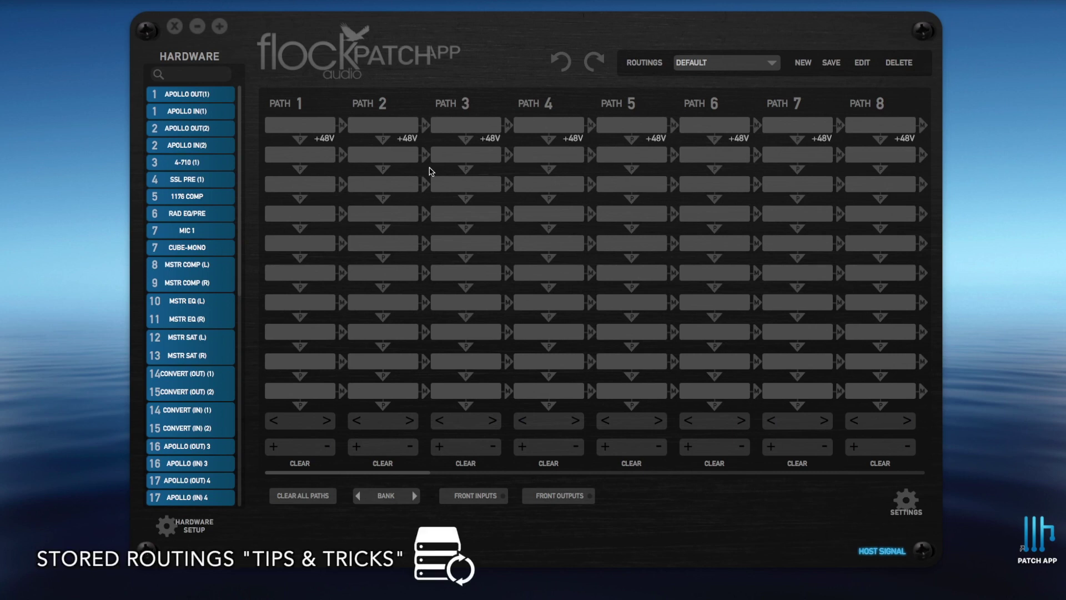
# - Reveal the stored routings folder on disk containing Launch.flock
pyautogui.click(768, 65)
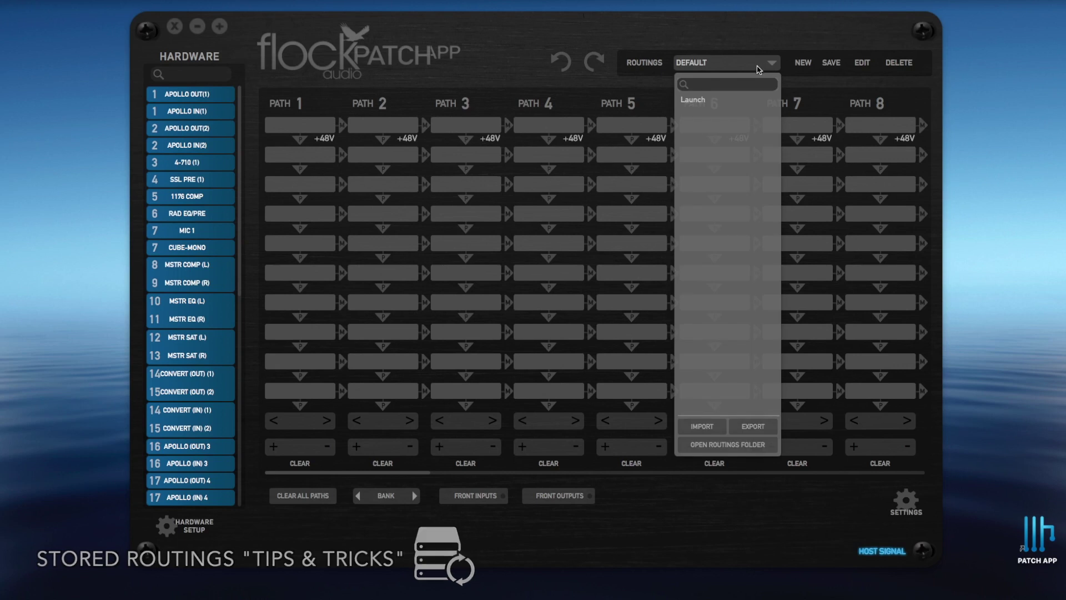
pyautogui.click(747, 447)
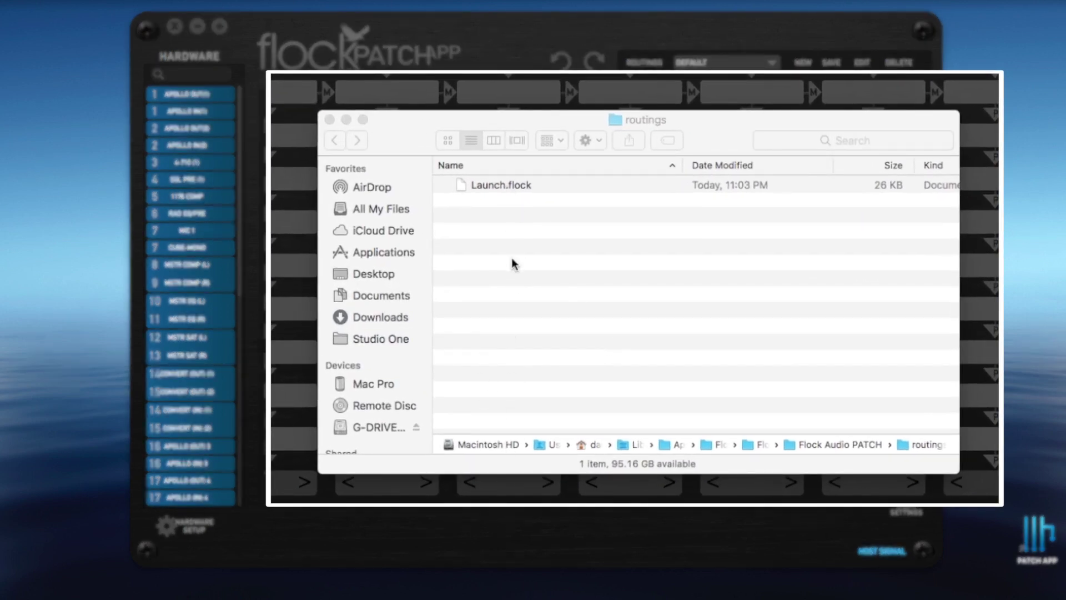
# - Select Launch.flock in Finder and cancel its file actions without deleting it
pyautogui.click(498, 185)
pyautogui.click(498, 188)
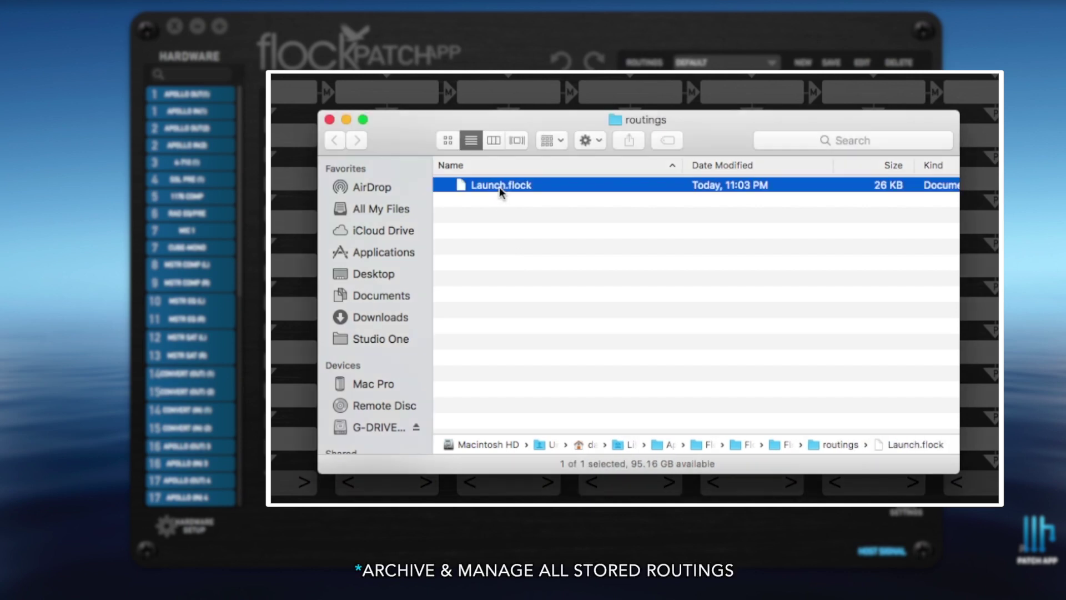
pyautogui.moveTo(487, 186)
pyautogui.mouseDown()
pyautogui.moveTo(601, 291)
pyautogui.moveTo(408, 283)
pyautogui.moveTo(489, 200)
pyautogui.mouseUp()
pyautogui.rightClick(535, 187)
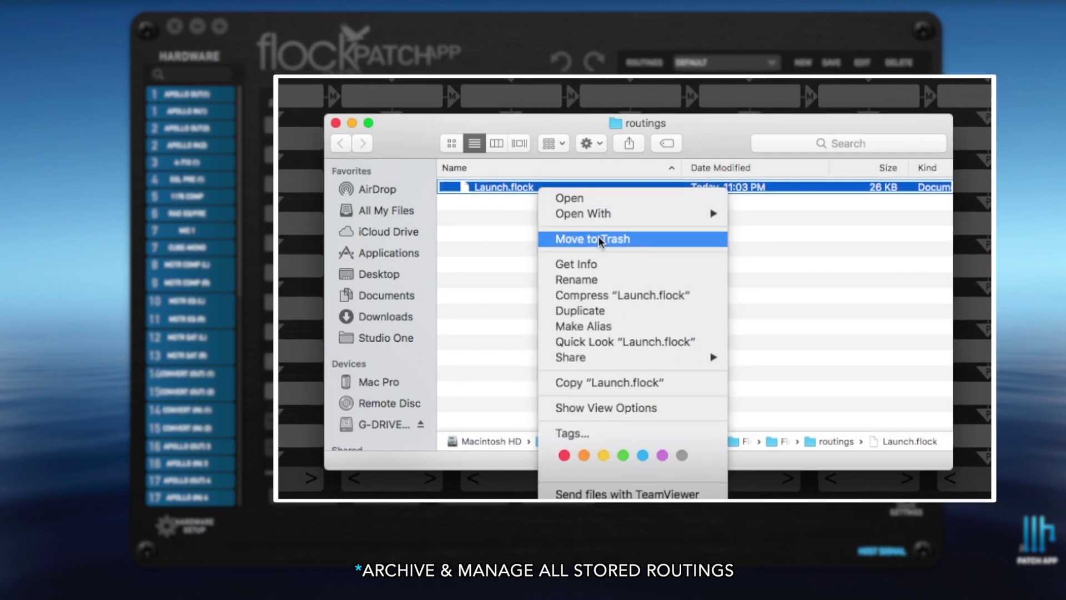
pyautogui.press('Escape')
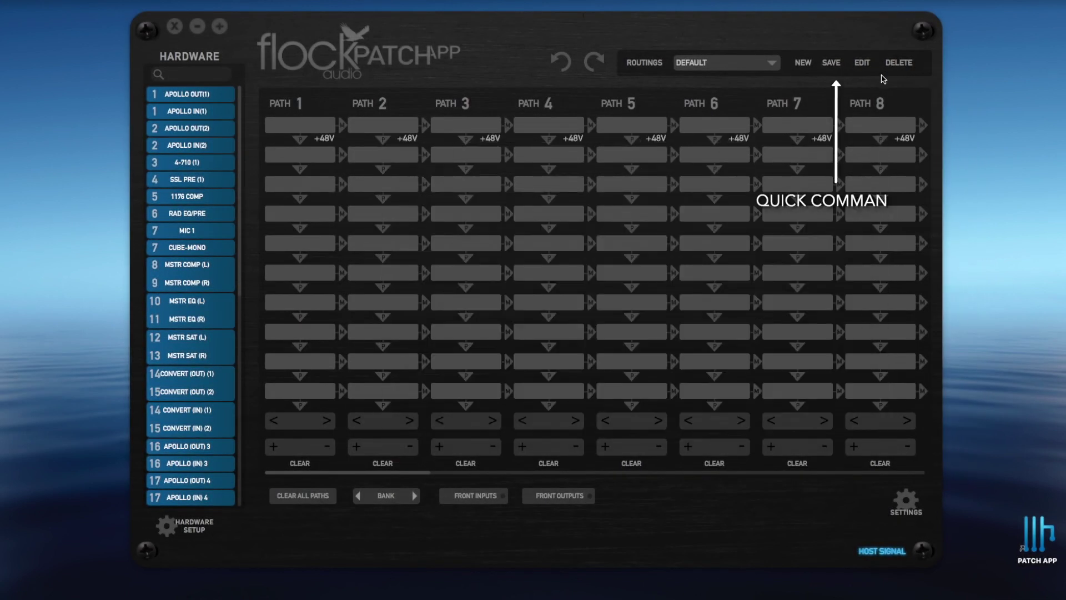
# - Load the Launch routing and move SSL PRE (1) above 1176 COMP in Path 1
pyautogui.click(729, 68)
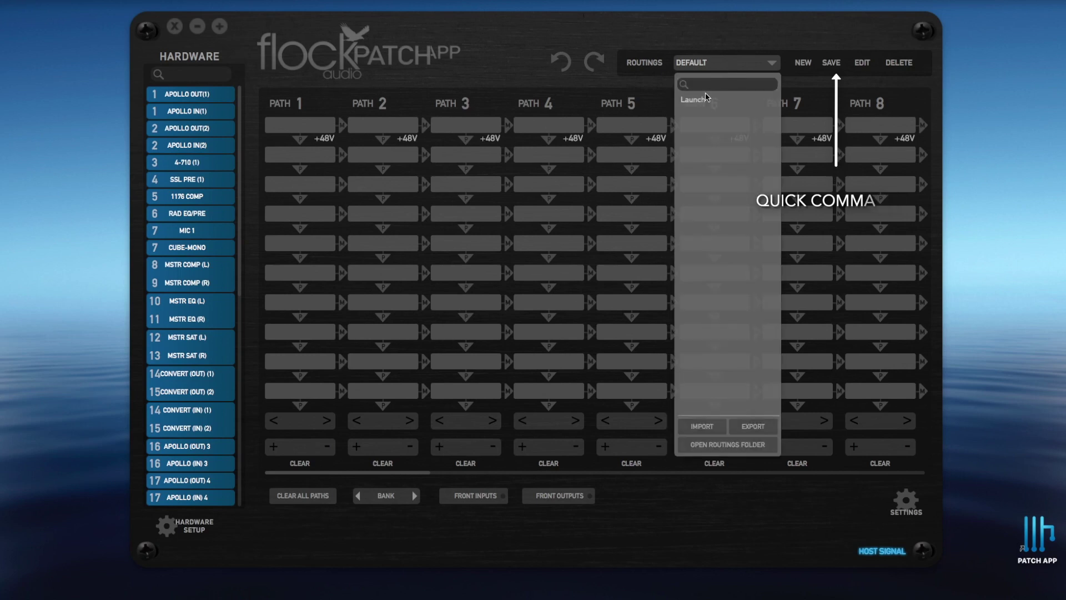
pyautogui.press('Return')
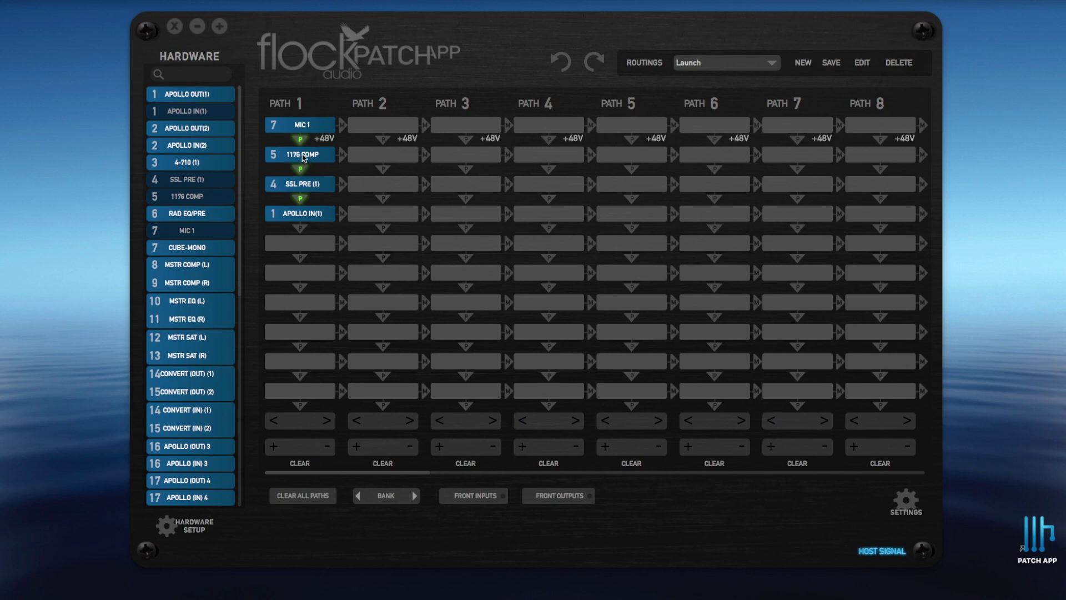
pyautogui.moveTo(294, 188); pyautogui.dragTo(297, 156)
# - Overwrite the saved Launch routing with the new Path 1 order
pyautogui.click(831, 63)
pyautogui.click(507, 320)
pyautogui.click(860, 64)
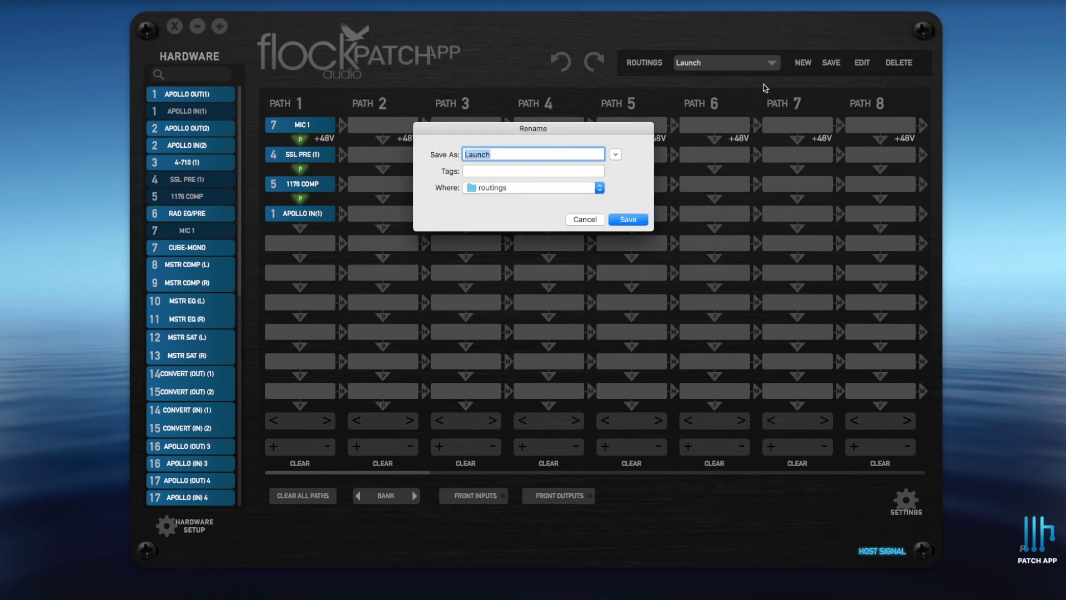
# - Rename the Launch routing to Launch1 and check the routings list
pyautogui.click(533, 155)
pyautogui.press('Return')
pyautogui.click(710, 64)
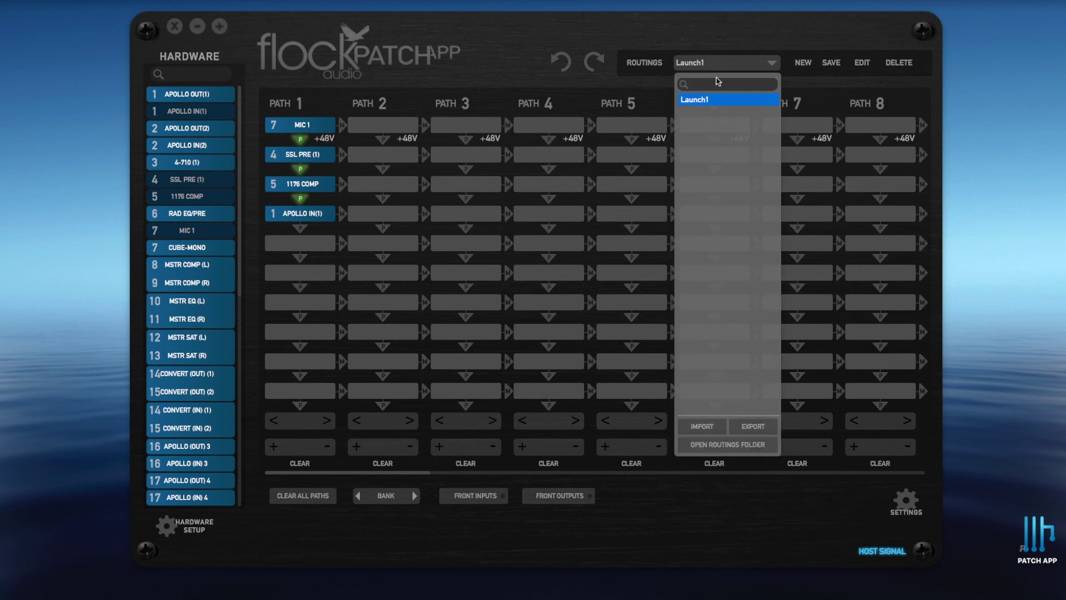
pyautogui.click(736, 41)
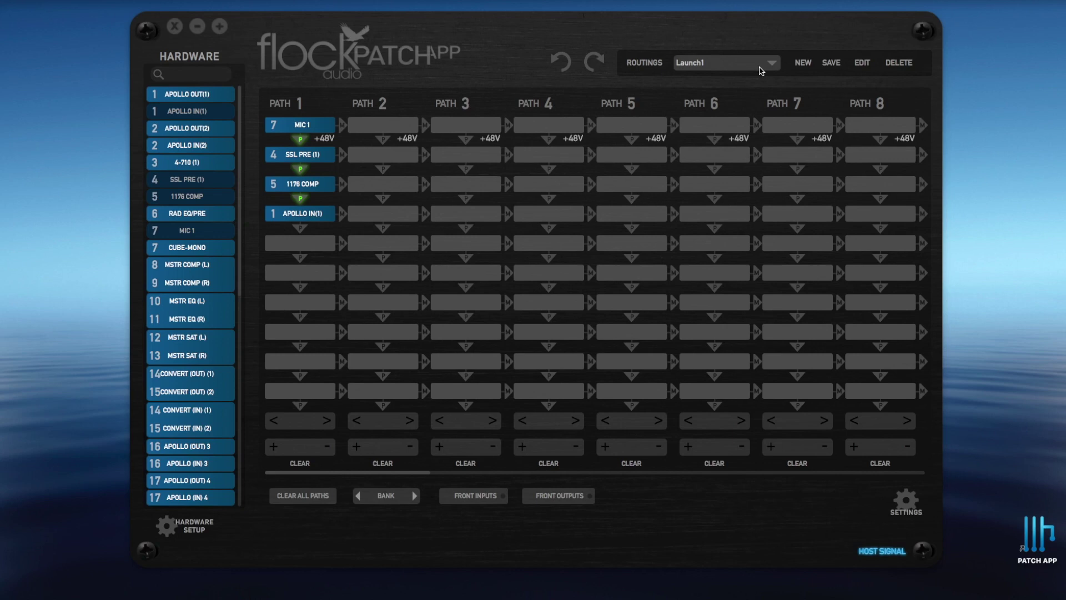
# - Move APOLLO IN(1) and 1176 COMP down, leaving slot 3 empty, and save as new routing Launch2
pyautogui.moveTo(309, 220); pyautogui.dragTo(295, 248)
pyautogui.moveTo(308, 187); pyautogui.dragTo(304, 218)
pyautogui.click(802, 64)
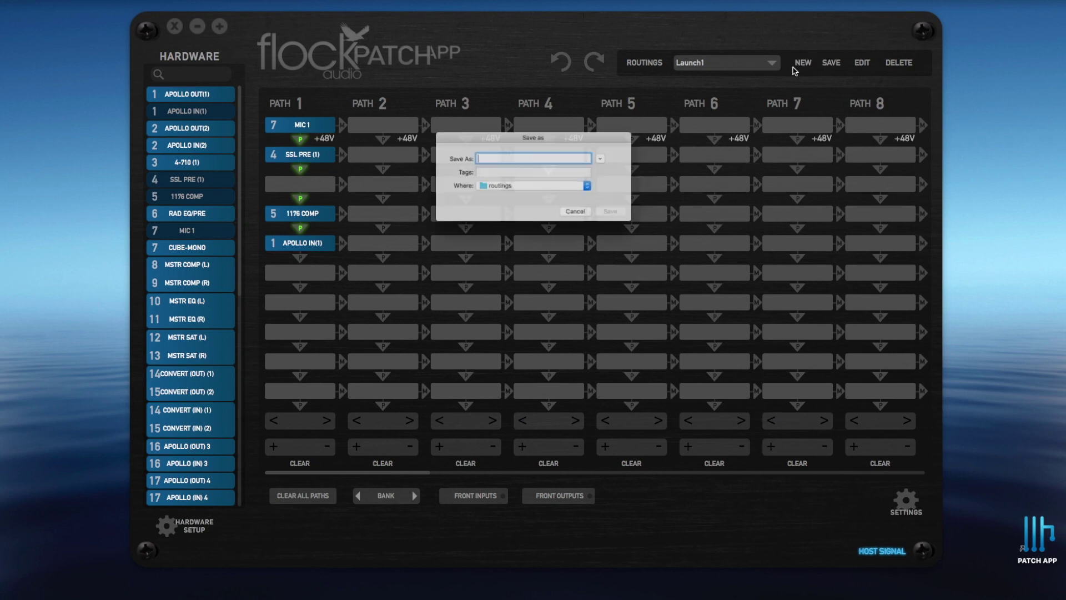
pyautogui.write('Launch2')
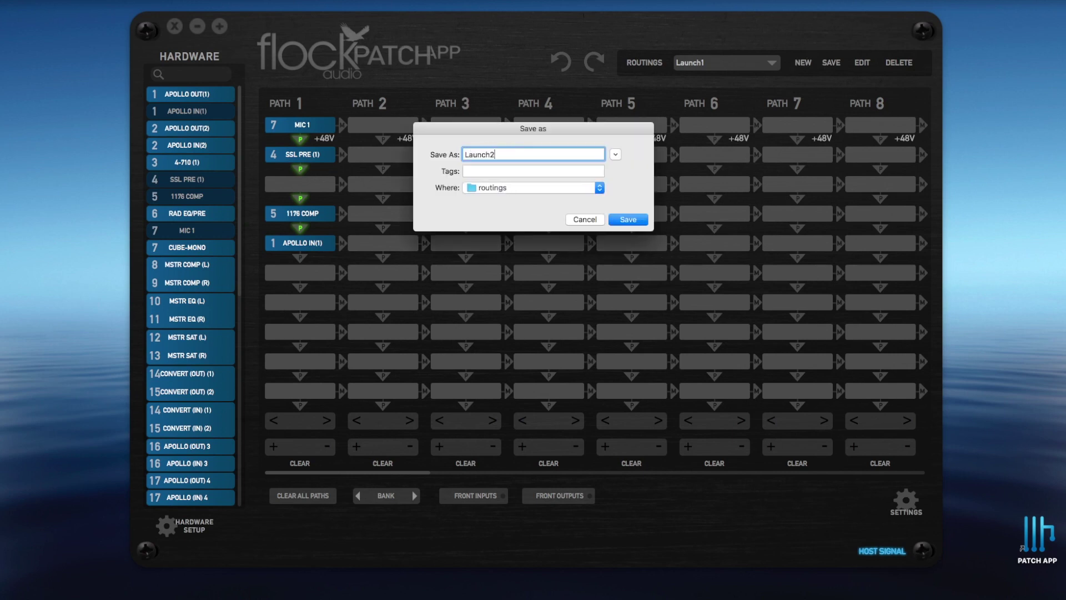
pyautogui.press('Return')
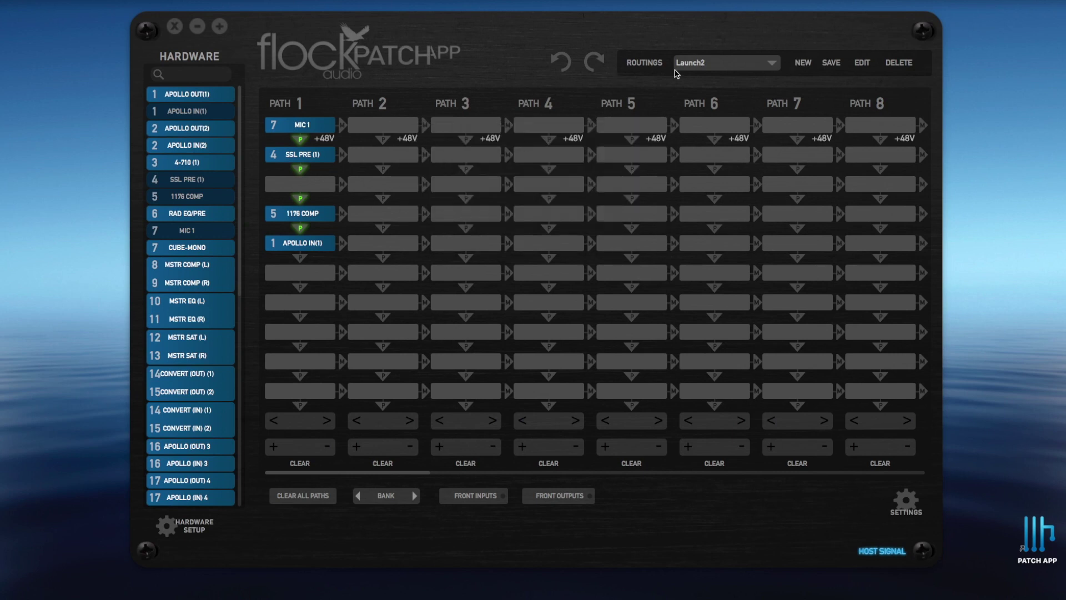
pyautogui.click(734, 65)
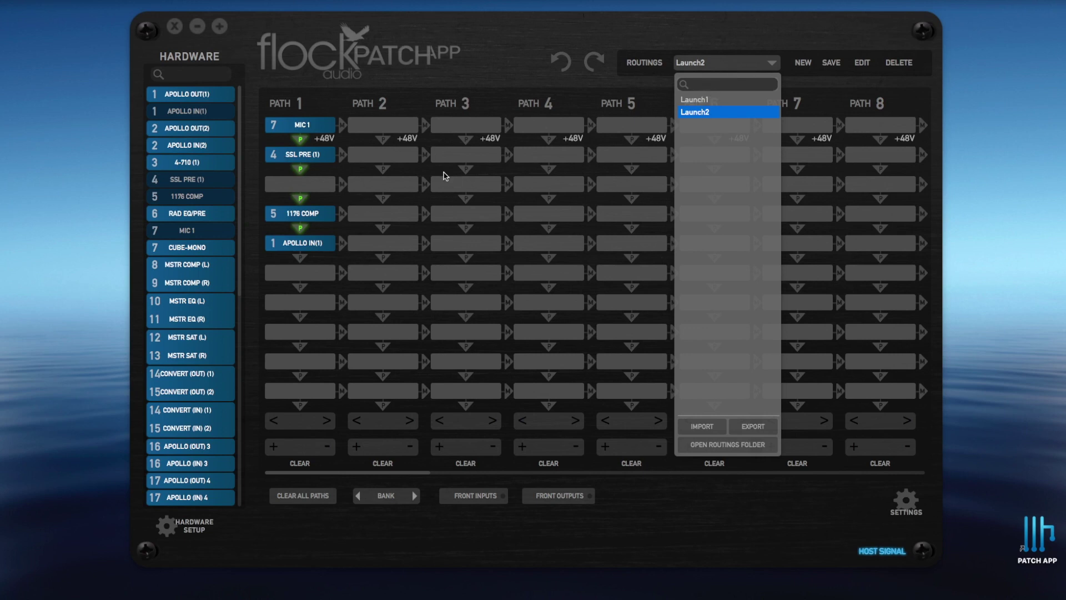
pyautogui.click(697, 37)
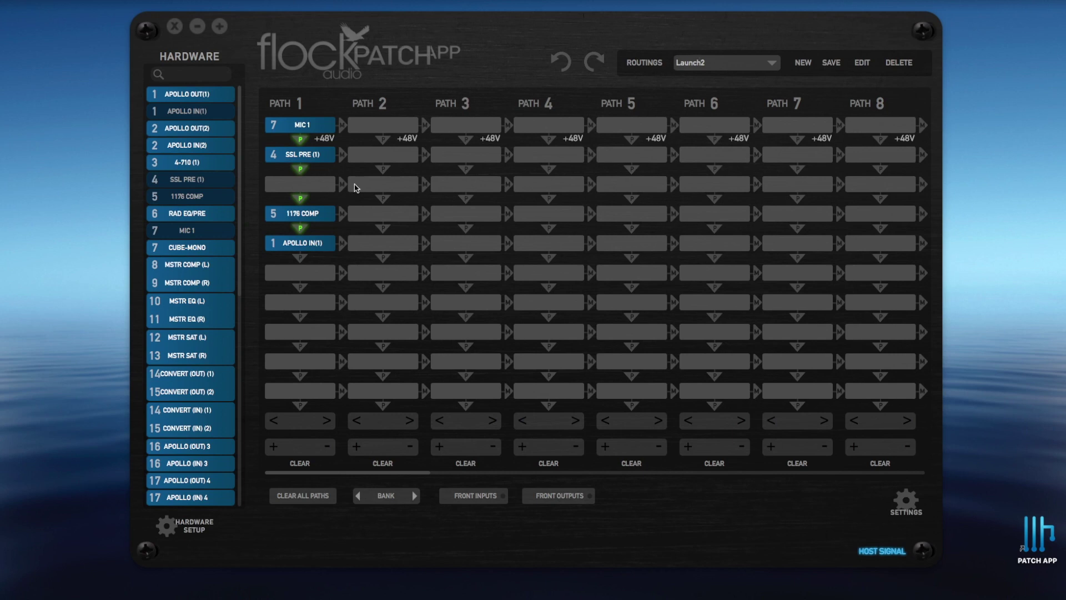
# - Delete the Launch2 routing and confirm it no longer appears in the routings list
pyautogui.click(897, 63)
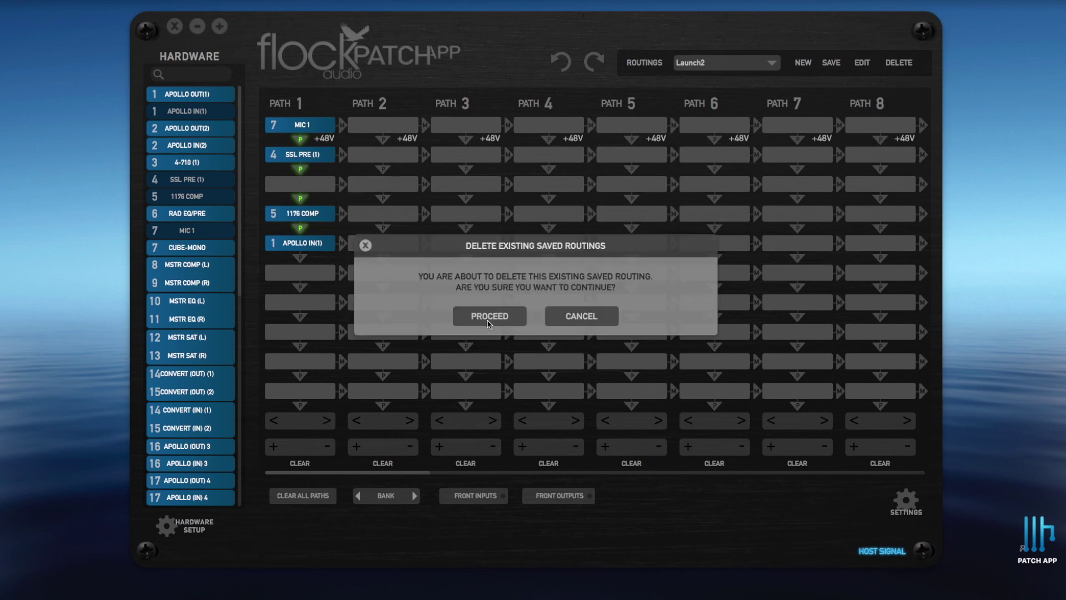
pyautogui.click(483, 324)
pyautogui.click(727, 65)
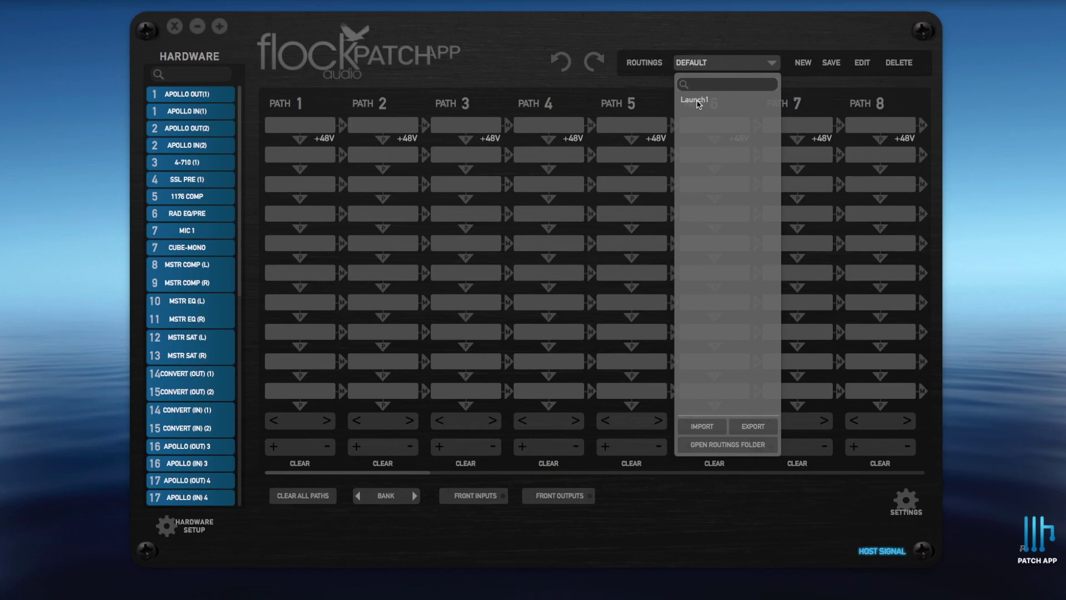
pyautogui.click(752, 45)
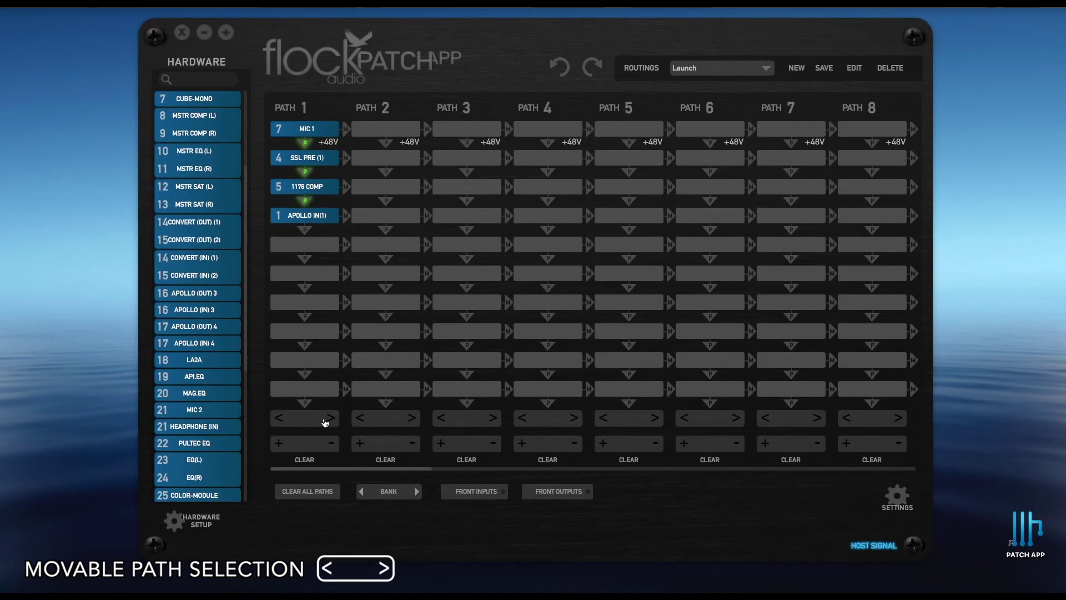
# - Shift the MIC 1 chain right across four paths, then back to Path 1
pyautogui.click(330, 418)
pyautogui.click(412, 417)
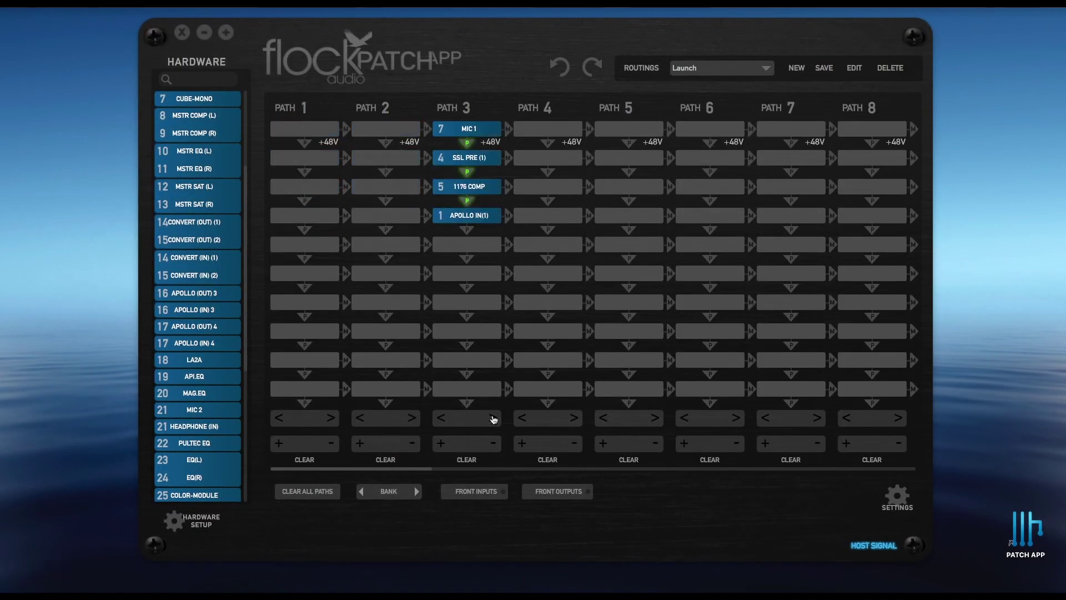
pyautogui.click(493, 420)
pyautogui.click(574, 418)
pyautogui.click(604, 418)
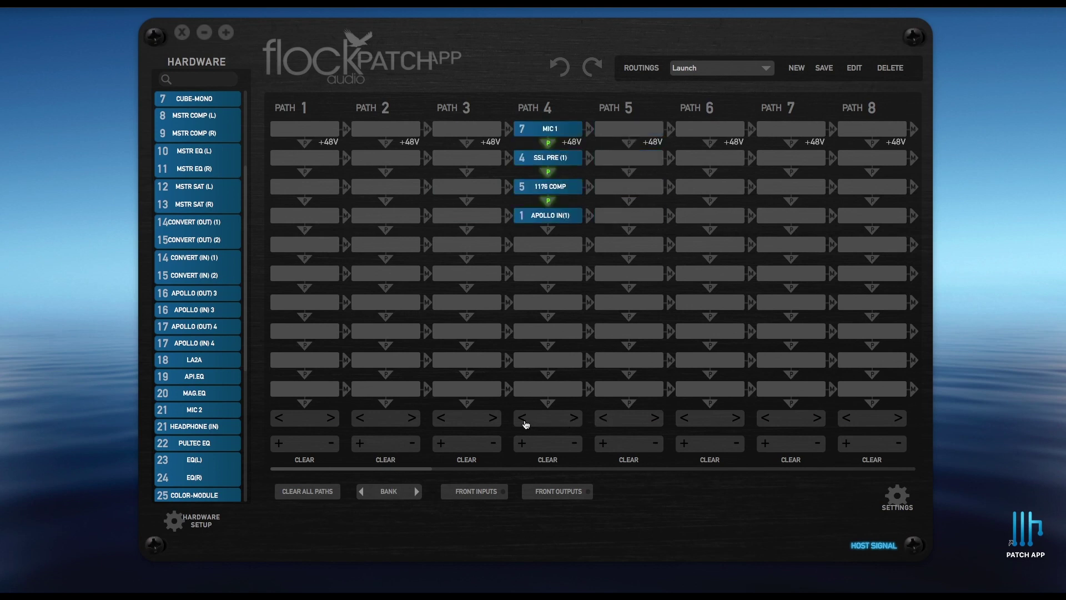
pyautogui.click(524, 419)
pyautogui.click(442, 420)
pyautogui.click(359, 420)
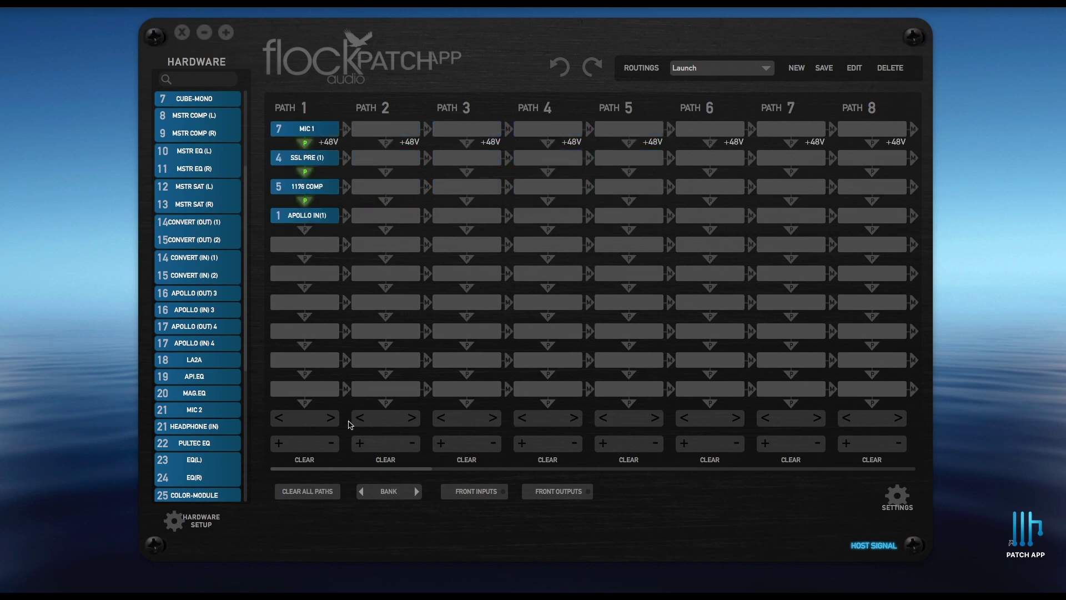
# - Load Routing2 discarding unsaved changes, drag MIC 2 and RAD EQ/PRE to Path 3, then undo both
pyautogui.click(732, 71)
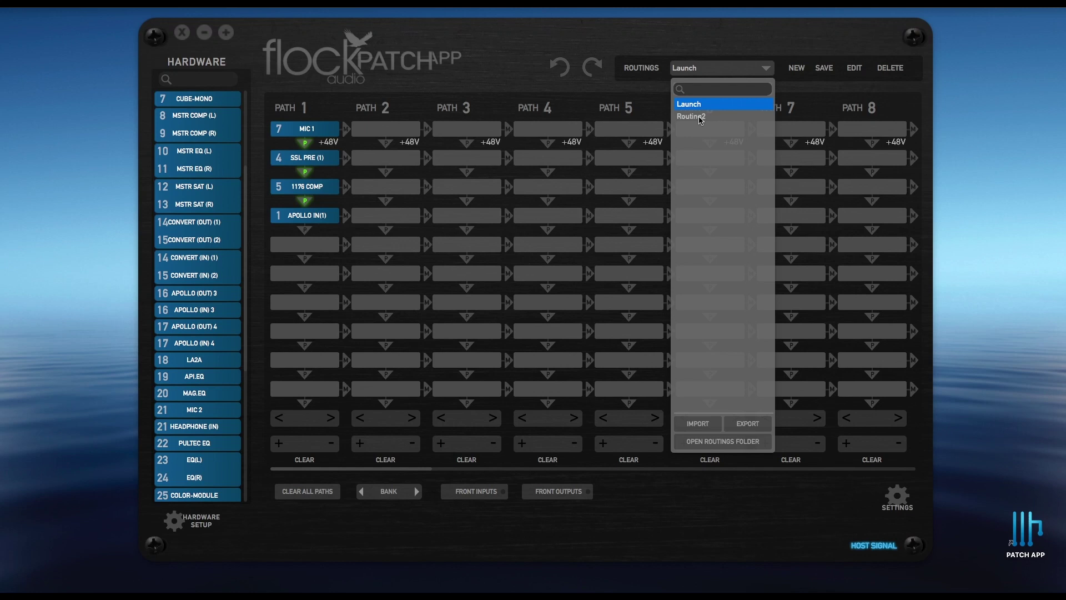
pyautogui.click(700, 118)
pyautogui.click(578, 319)
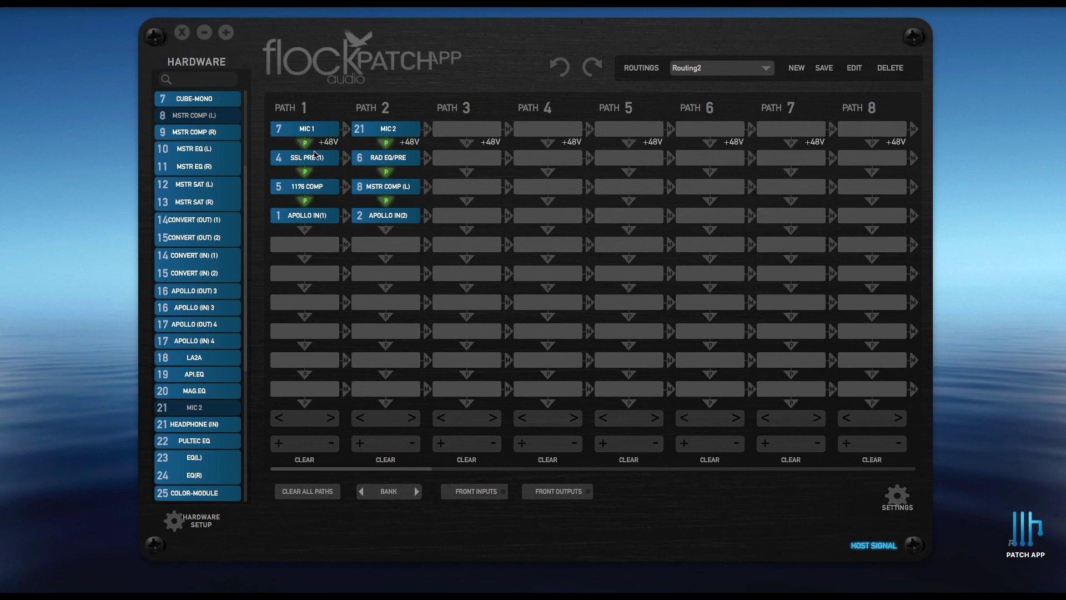
pyautogui.moveTo(380, 131); pyautogui.dragTo(466, 130)
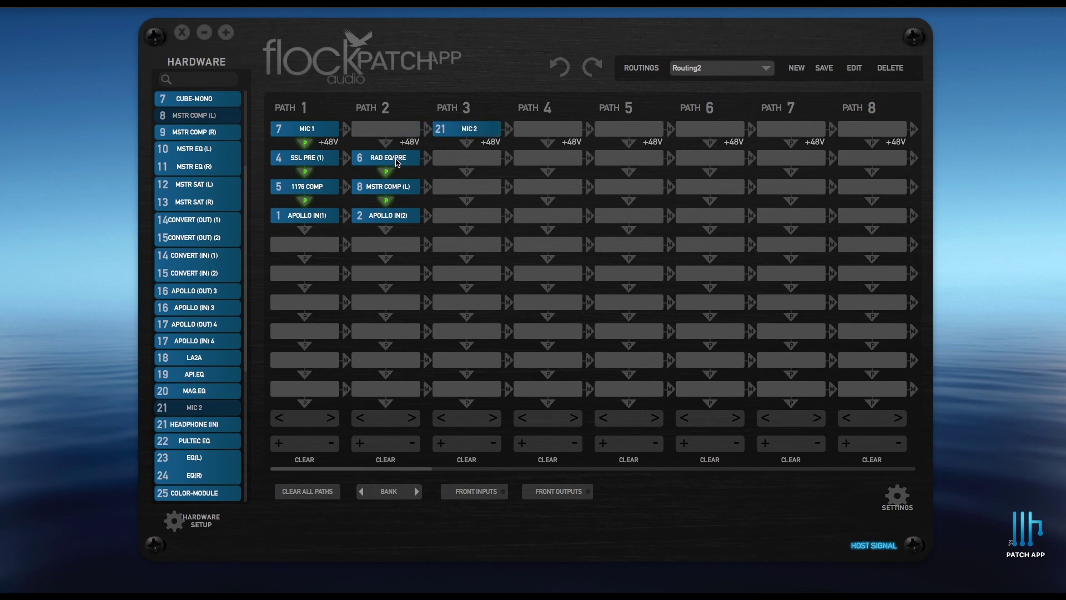
pyautogui.moveTo(397, 160); pyautogui.dragTo(447, 164)
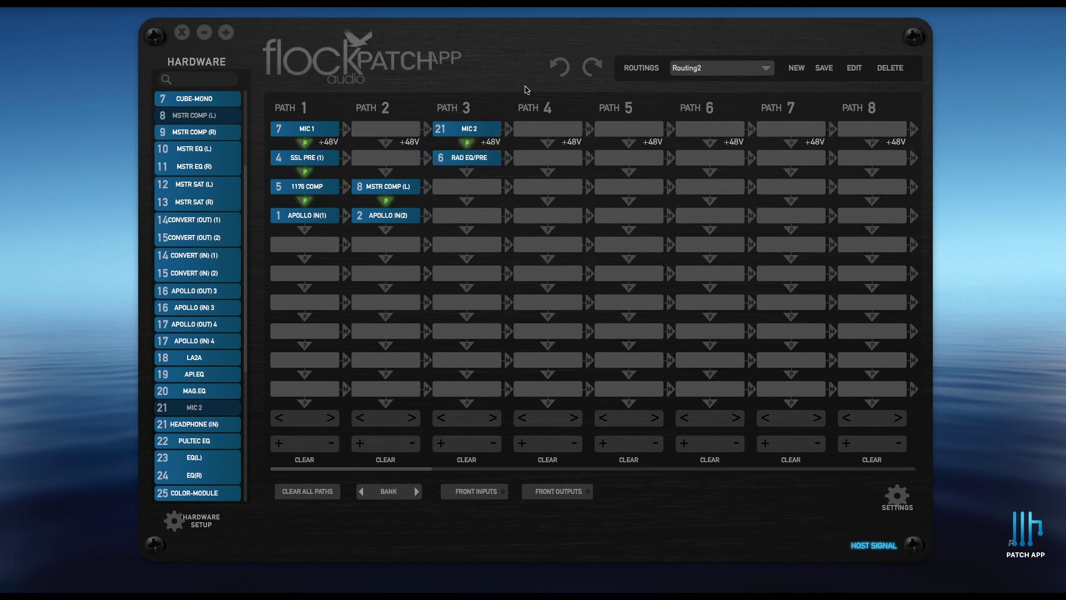
pyautogui.click(559, 66)
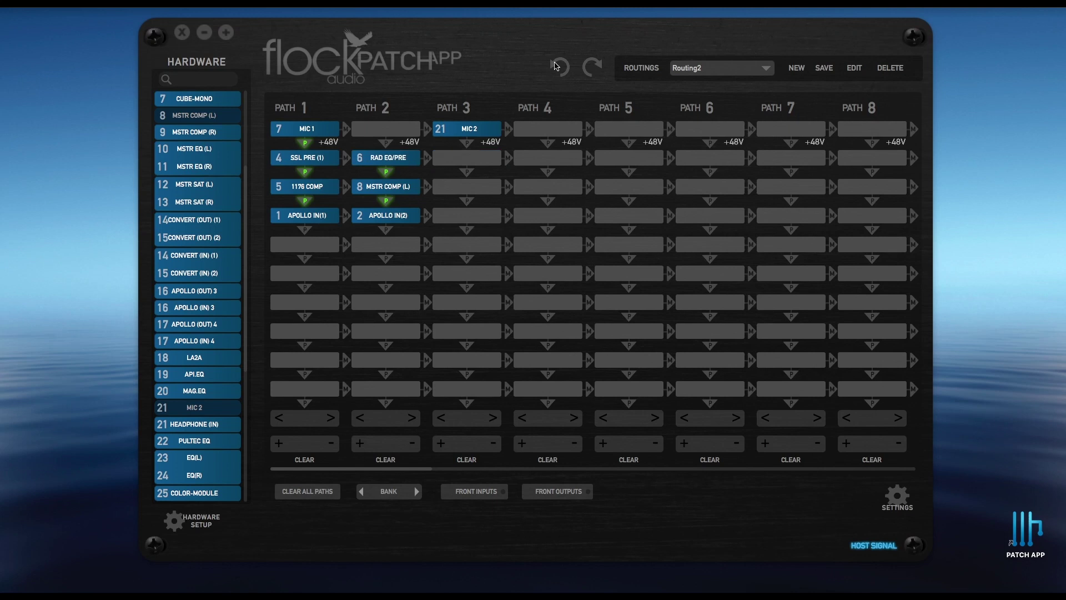
pyautogui.click(557, 67)
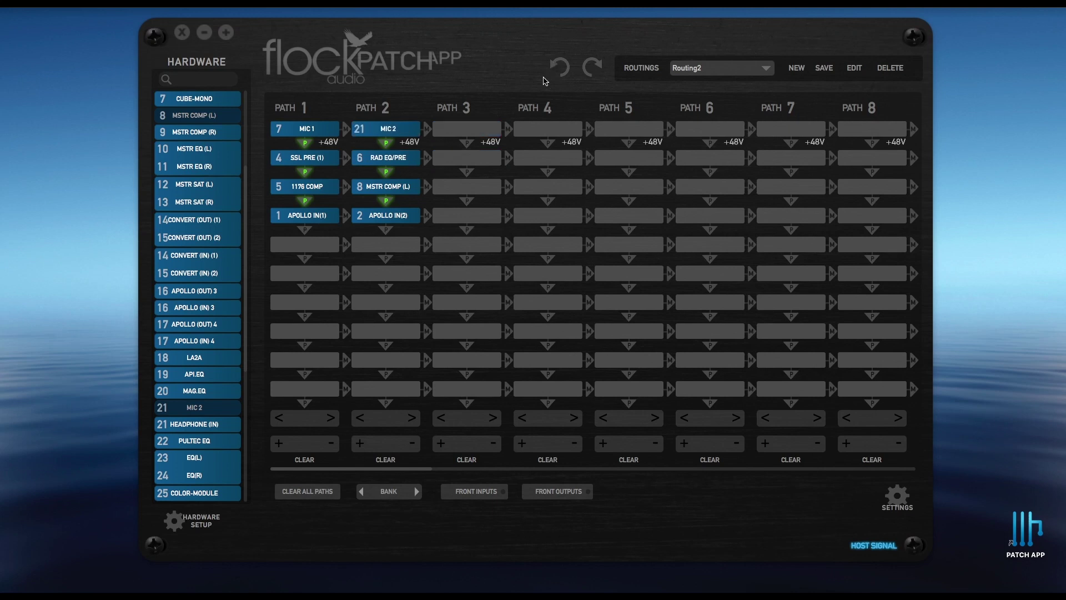
# - Shift the whole Path 2 chain to Path 3 and add EQ1 into Path 2's second slot
pyautogui.click(414, 419)
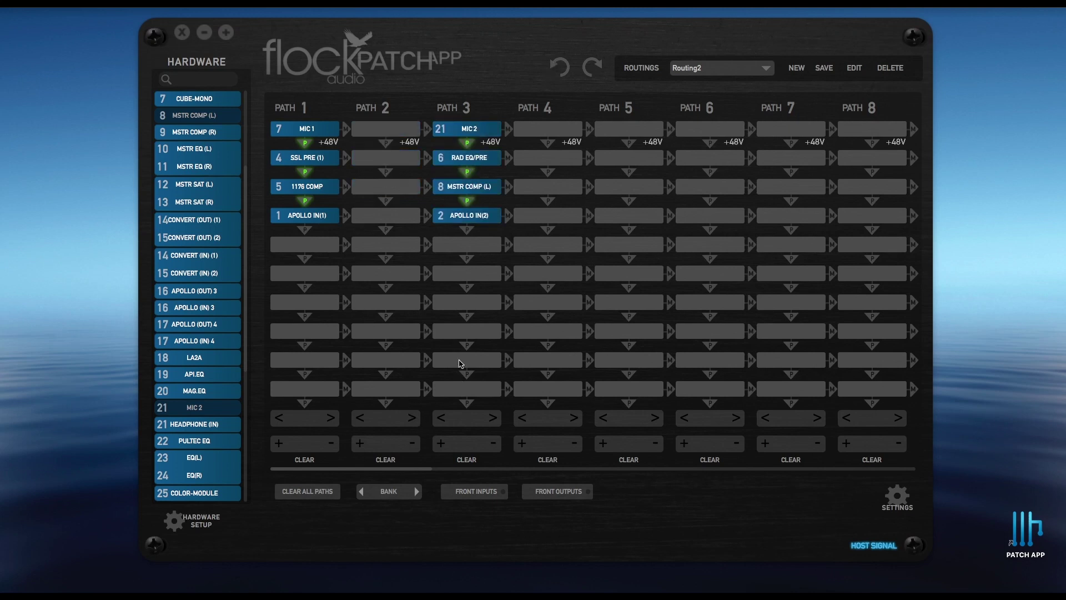
pyautogui.click(345, 158)
pyautogui.scroll(-5, 206, 377)
pyautogui.moveTo(195, 369); pyautogui.dragTo(383, 159)
pyautogui.scroll(5, 233, 259)
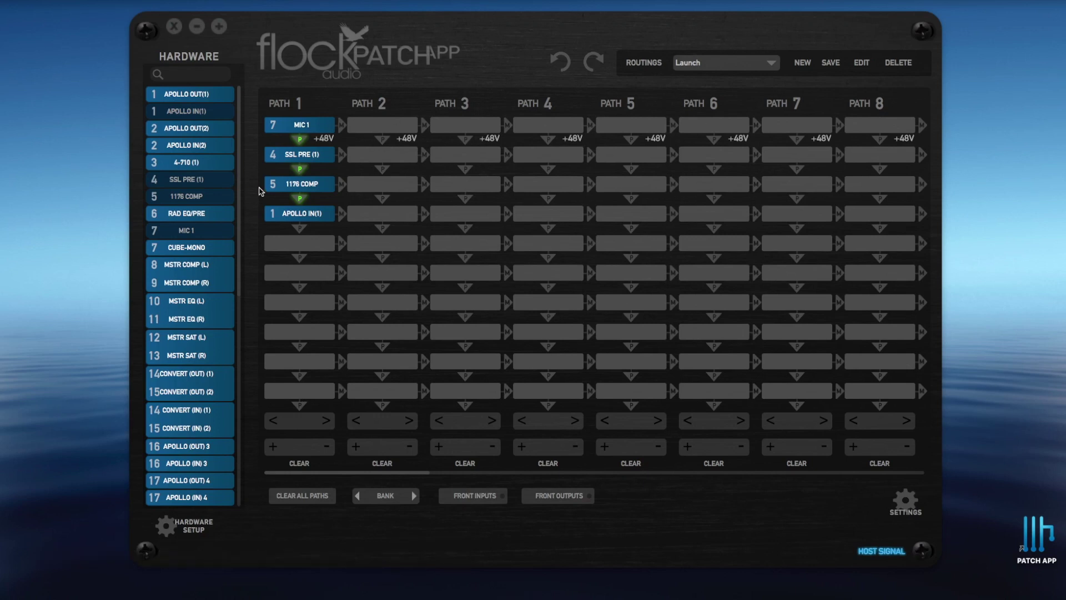
pyautogui.rightClick(296, 157)
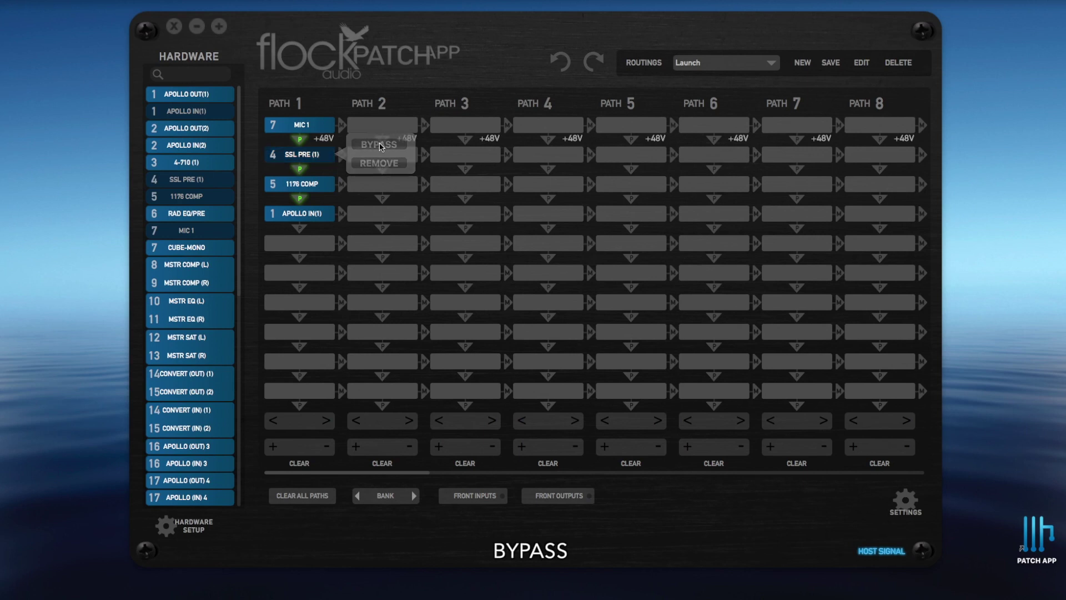
pyautogui.rightClick(315, 187)
pyautogui.click(382, 178)
pyautogui.rightClick(322, 188)
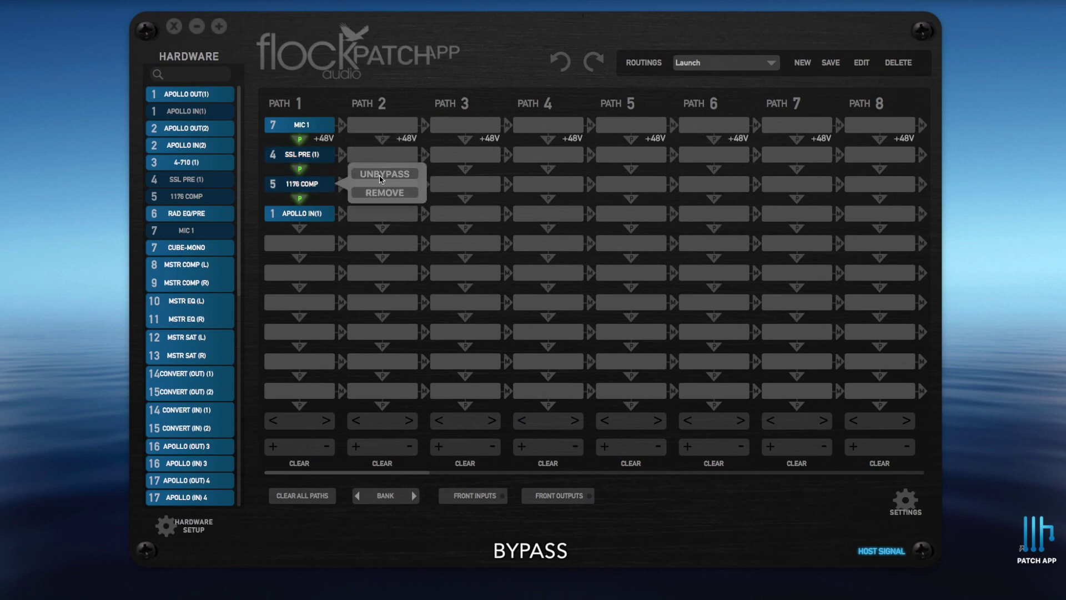
pyautogui.click(381, 179)
pyautogui.rightClick(324, 162)
pyautogui.click(388, 145)
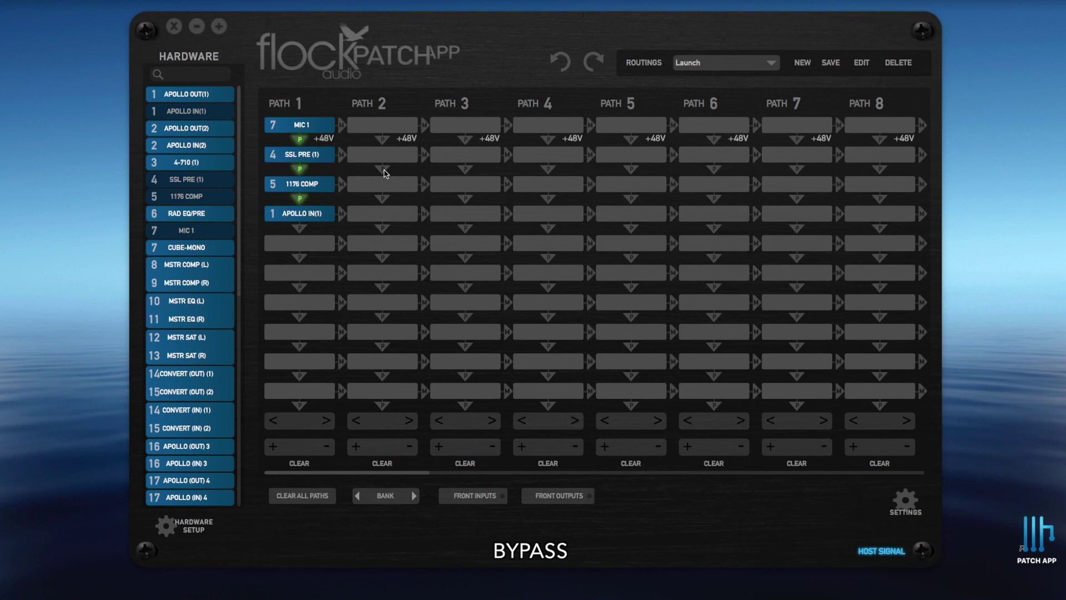
pyautogui.keyDown('super'); pyautogui.click(323, 157); pyautogui.keyUp('super')
pyautogui.keyDown('super'); pyautogui.click(312, 187); pyautogui.keyUp('super')
pyautogui.keyDown('super'); pyautogui.click(311, 186); pyautogui.keyUp('super')
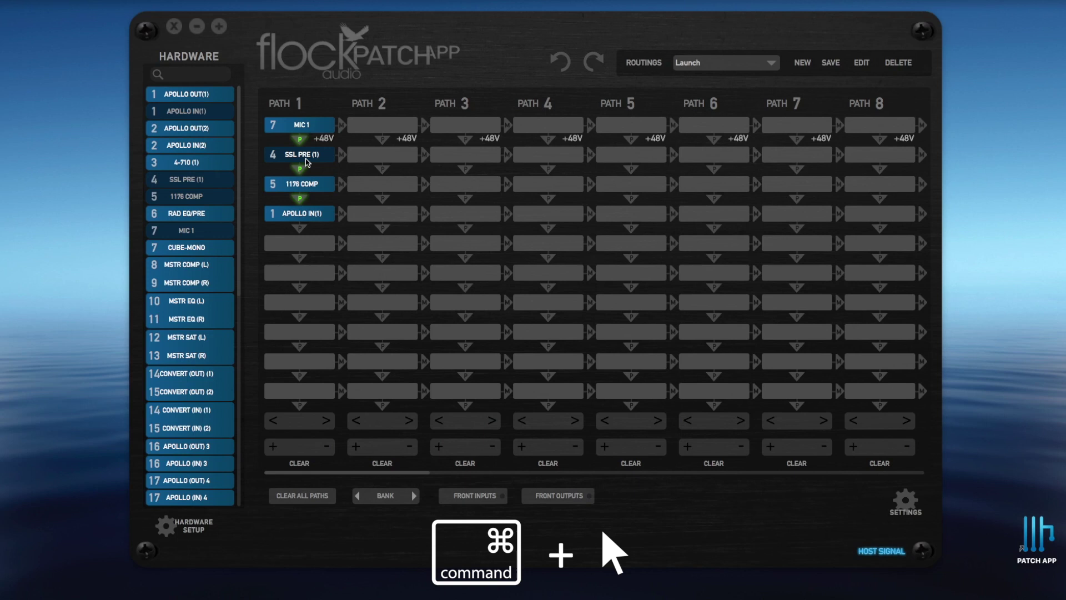
pyautogui.keyDown('super'); pyautogui.click(309, 158); pyautogui.keyUp('super')
pyautogui.keyDown('super'); pyautogui.click(310, 157); pyautogui.keyUp('super')
pyautogui.keyDown('super'); pyautogui.click(310, 158); pyautogui.keyUp('super')
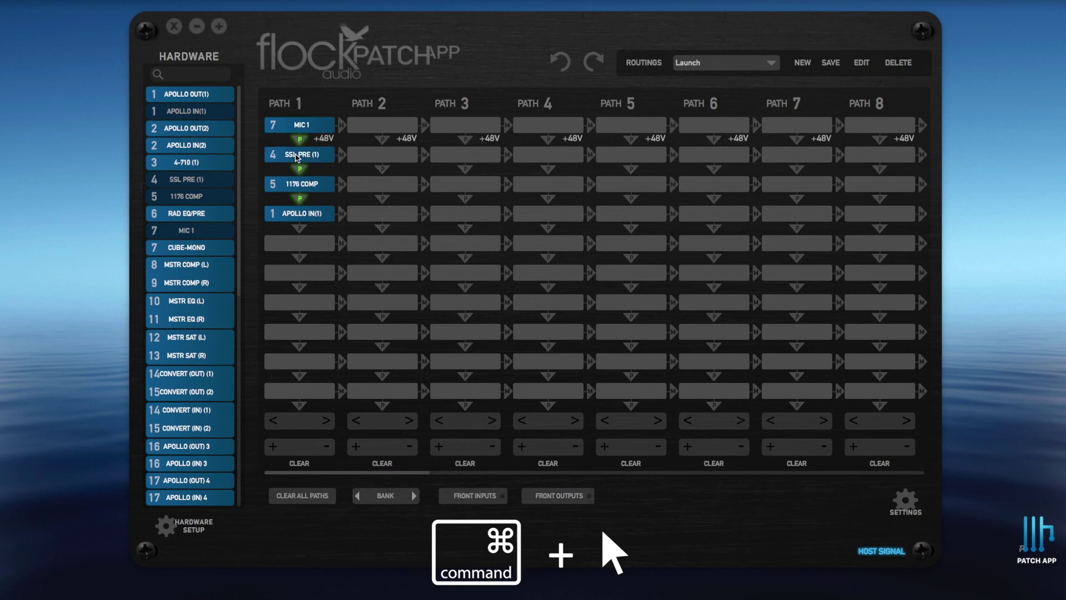
pyautogui.keyDown('super'); pyautogui.click(310, 158); pyautogui.keyUp('super')
pyautogui.keyDown('super'); pyautogui.click(296, 189); pyautogui.keyUp('super')
pyautogui.keyDown('super'); pyautogui.click(296, 188); pyautogui.keyUp('super')
pyautogui.keyDown('super'); pyautogui.click(308, 159); pyautogui.keyUp('super')
pyautogui.keyDown('super'); pyautogui.click(312, 160); pyautogui.keyUp('super')
pyautogui.keyDown('super'); pyautogui.click(311, 159); pyautogui.keyUp('super')
pyautogui.keyDown('super'); pyautogui.click(304, 190); pyautogui.keyUp('super')
pyautogui.keyDown('super'); pyautogui.click(304, 190); pyautogui.keyUp('super')
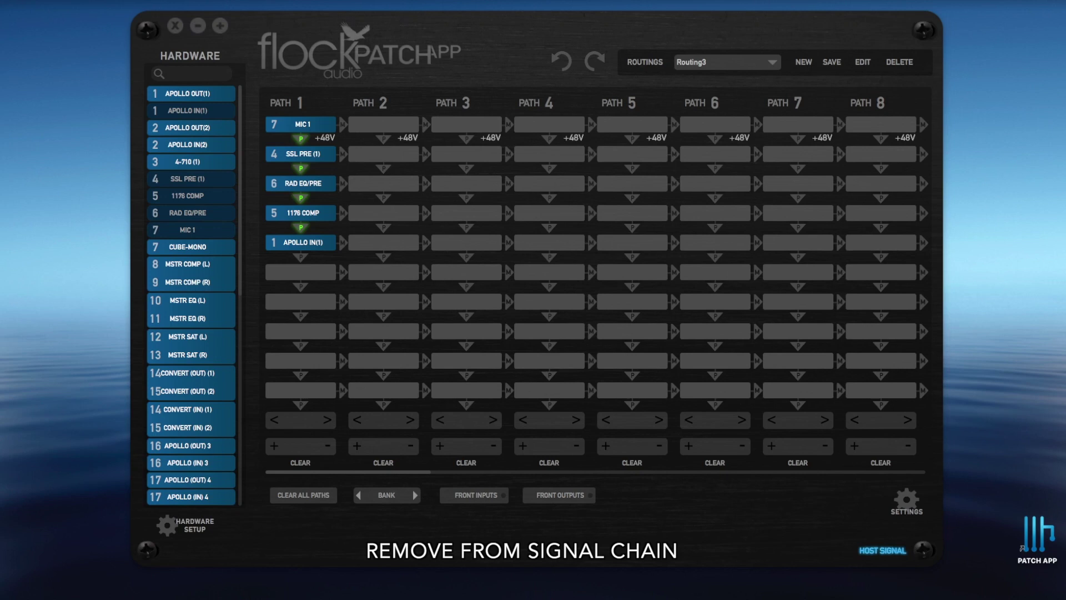
# - Remove and restore RAD EQ/PRE, then drop it into Path 1's third slot before 1176 COMP
pyautogui.click(318, 187)
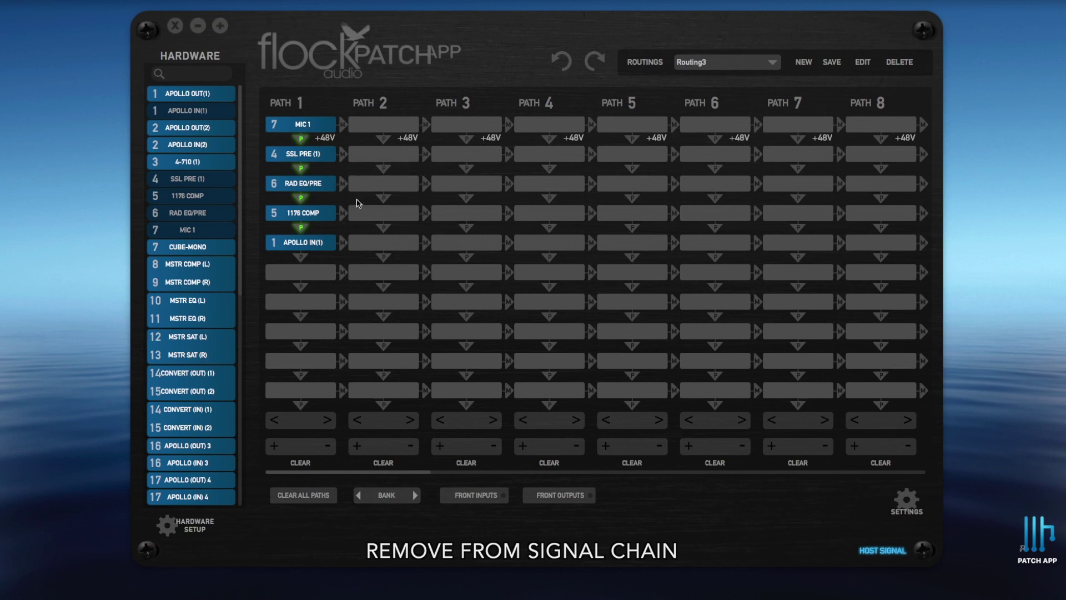
pyautogui.keyDown('alt'); pyautogui.click(314, 189); pyautogui.keyUp('alt')
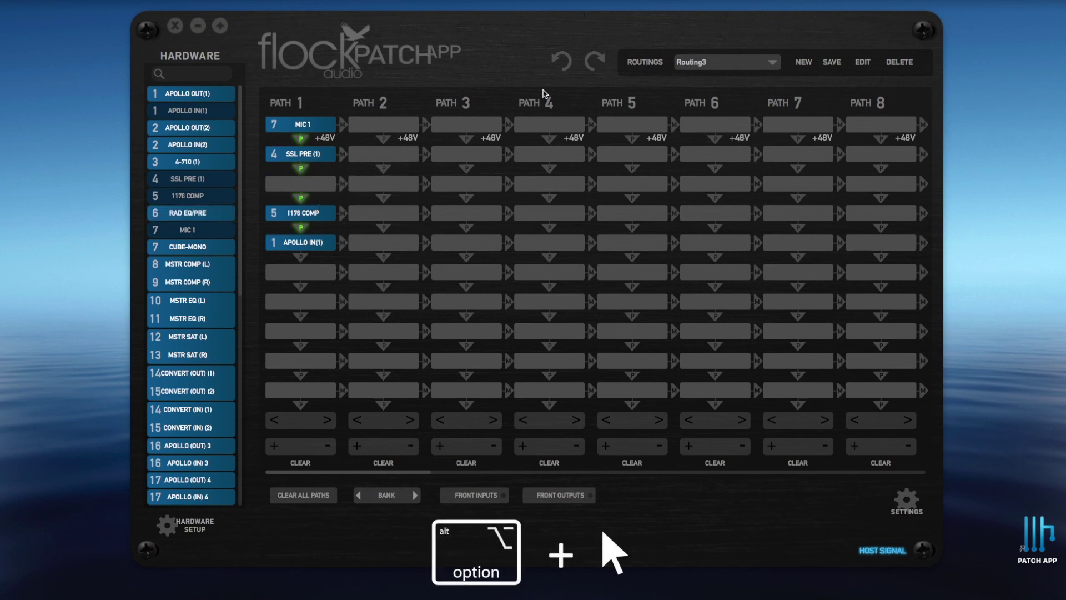
pyautogui.click(561, 61)
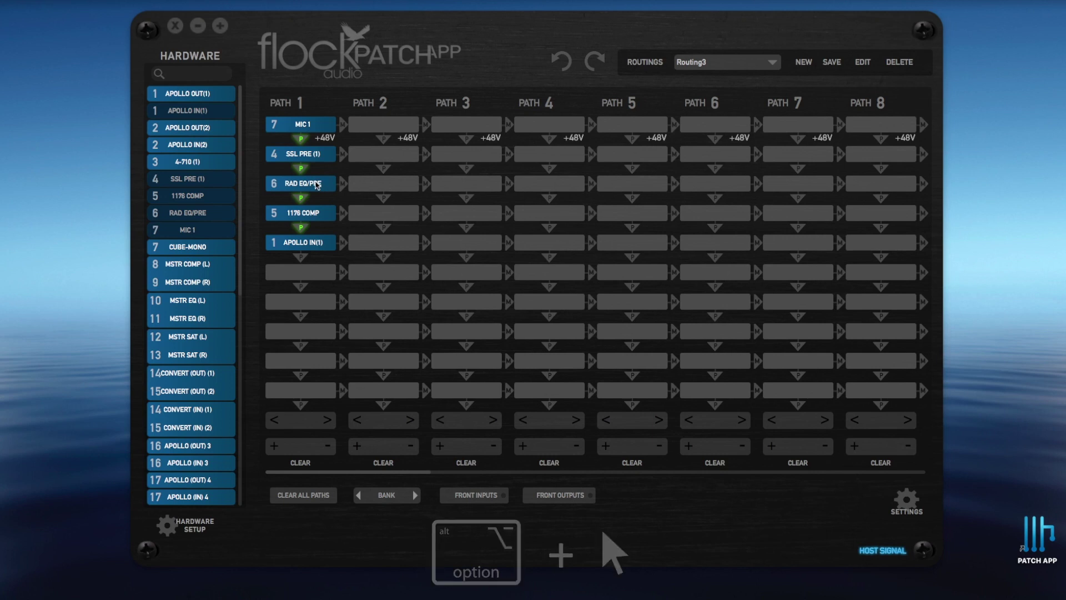
pyautogui.moveTo(302, 194); pyautogui.dragTo(188, 273)
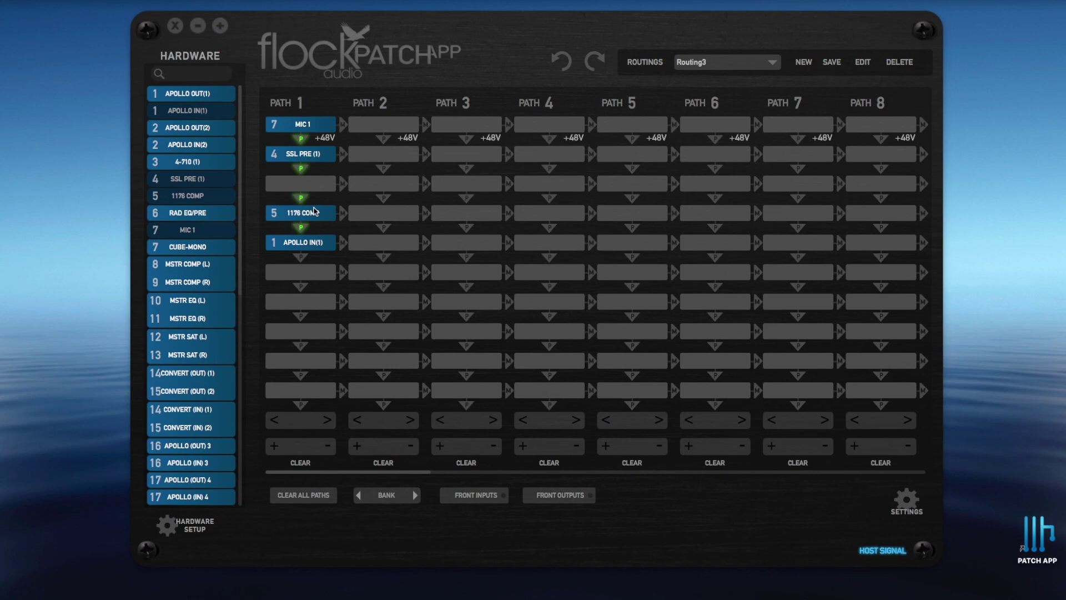
pyautogui.moveTo(187, 212); pyautogui.dragTo(301, 183)
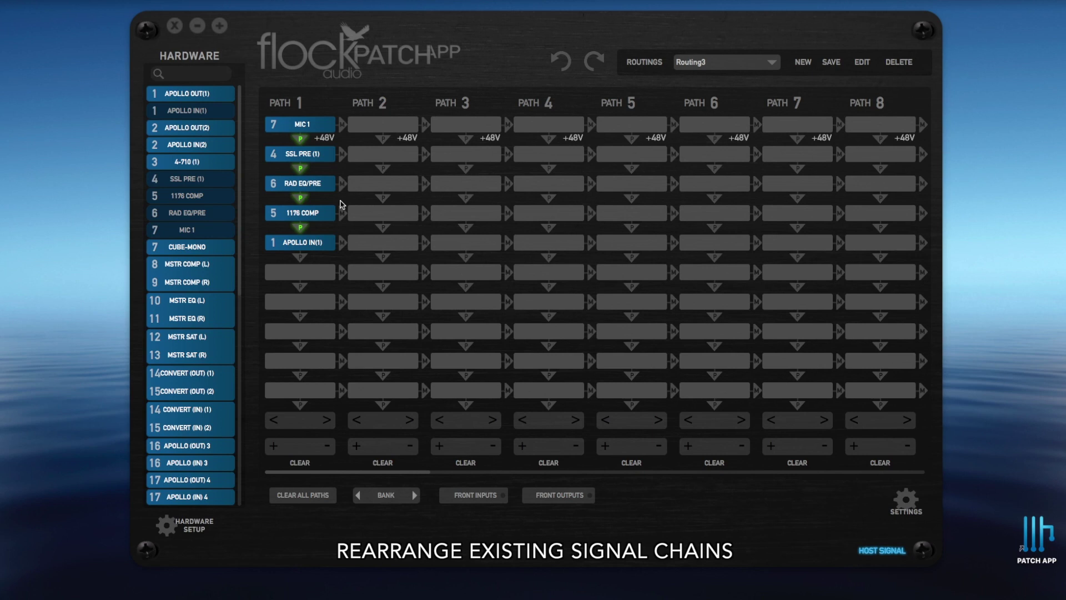
# - Swap 1176 COMP and RAD EQ/PRE in Path 1 back and forth, ending with RAD EQ/PRE third
pyautogui.moveTo(301, 192); pyautogui.dragTo(300, 195)
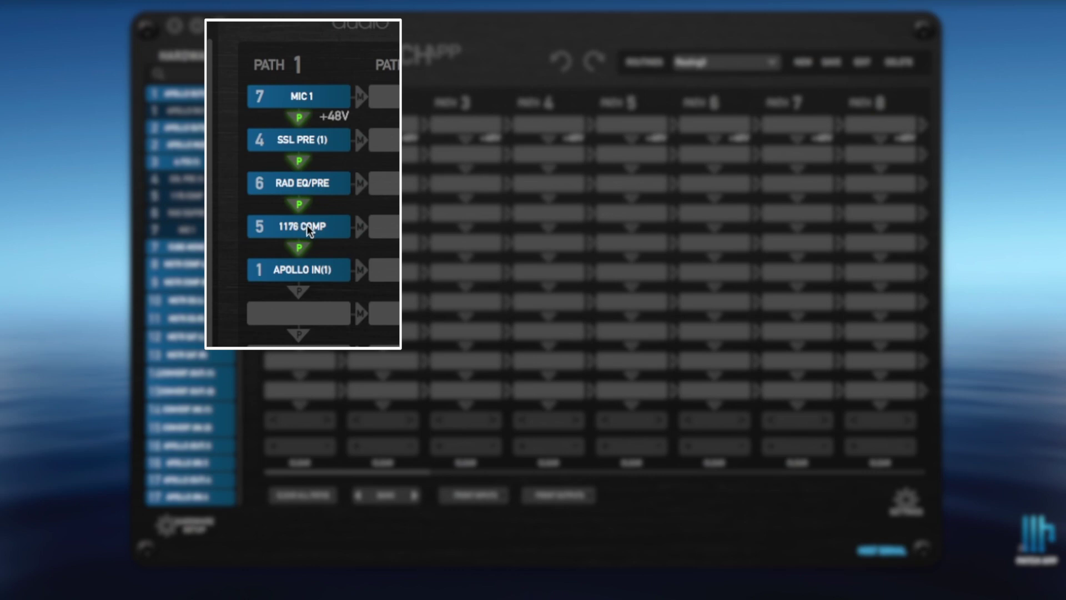
pyautogui.moveTo(307, 224); pyautogui.dragTo(295, 189)
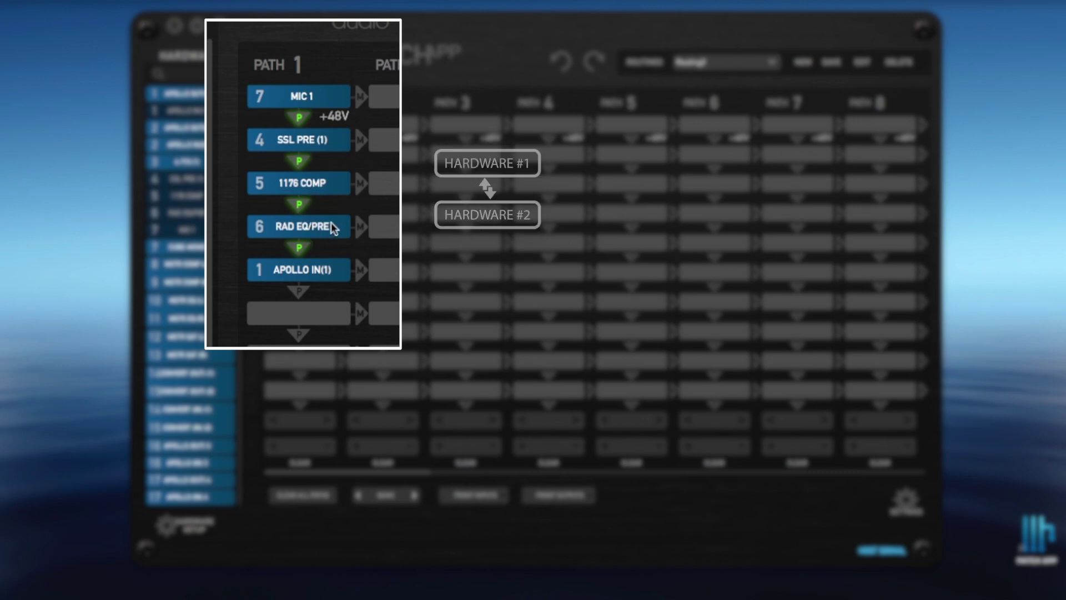
pyautogui.moveTo(325, 225); pyautogui.dragTo(295, 188)
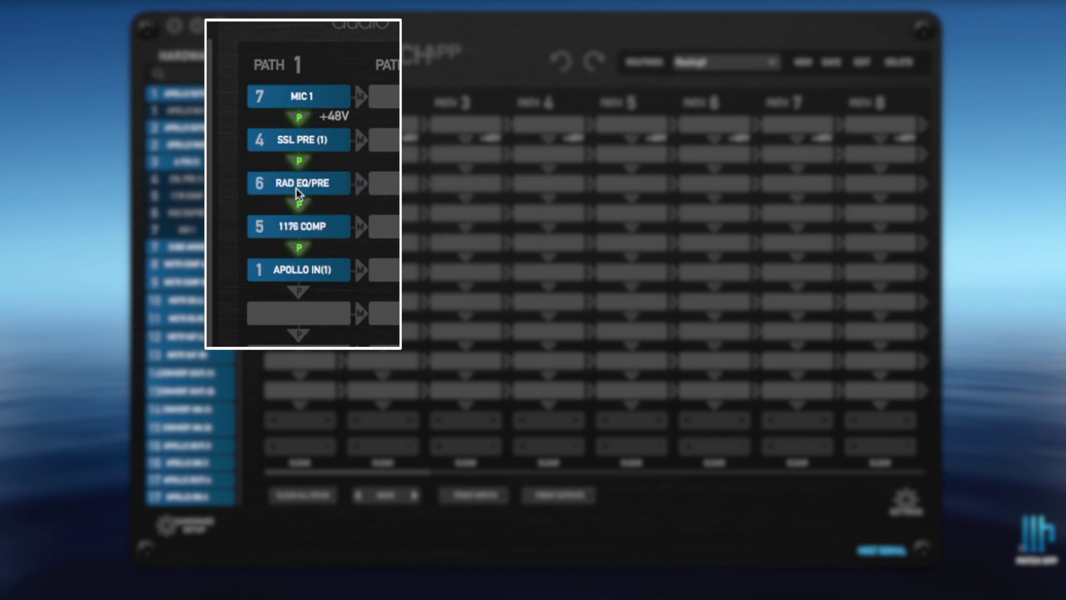
pyautogui.moveTo(290, 227); pyautogui.dragTo(283, 186)
pyautogui.moveTo(300, 227); pyautogui.dragTo(295, 189)
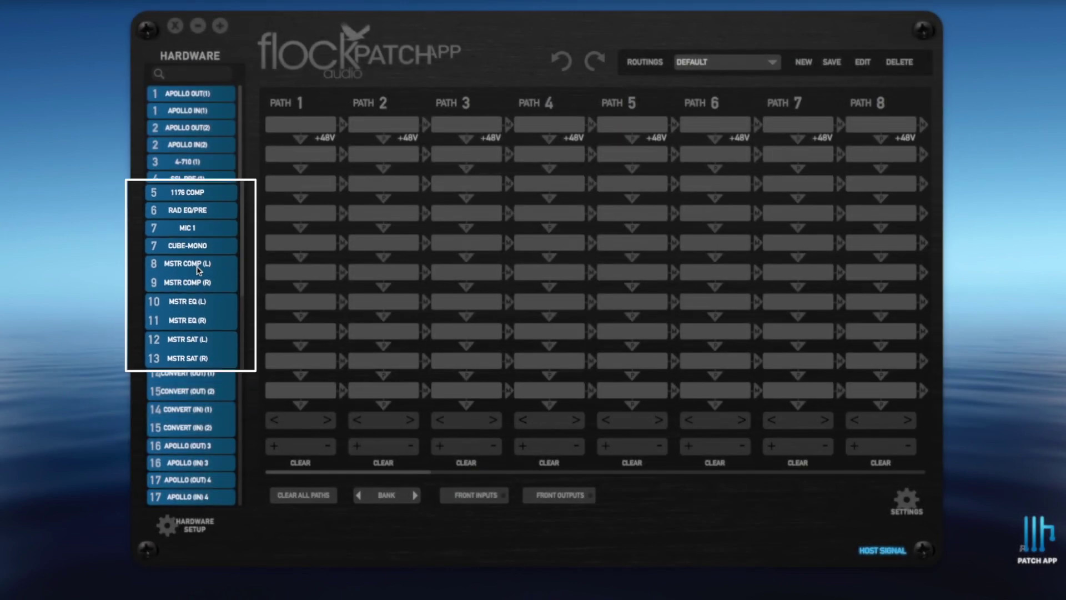
# - Add the MSTR COMP (L)/(R) pair to the top of Paths 1 and 2
pyautogui.moveTo(185, 274); pyautogui.dragTo(280, 275)
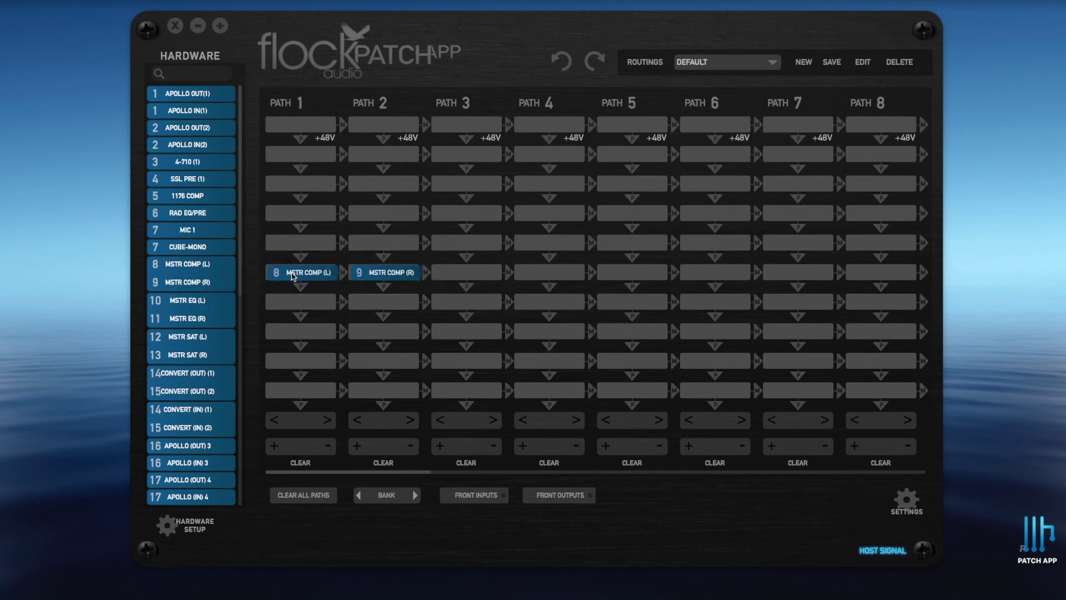
pyautogui.moveTo(293, 275); pyautogui.dragTo(289, 127)
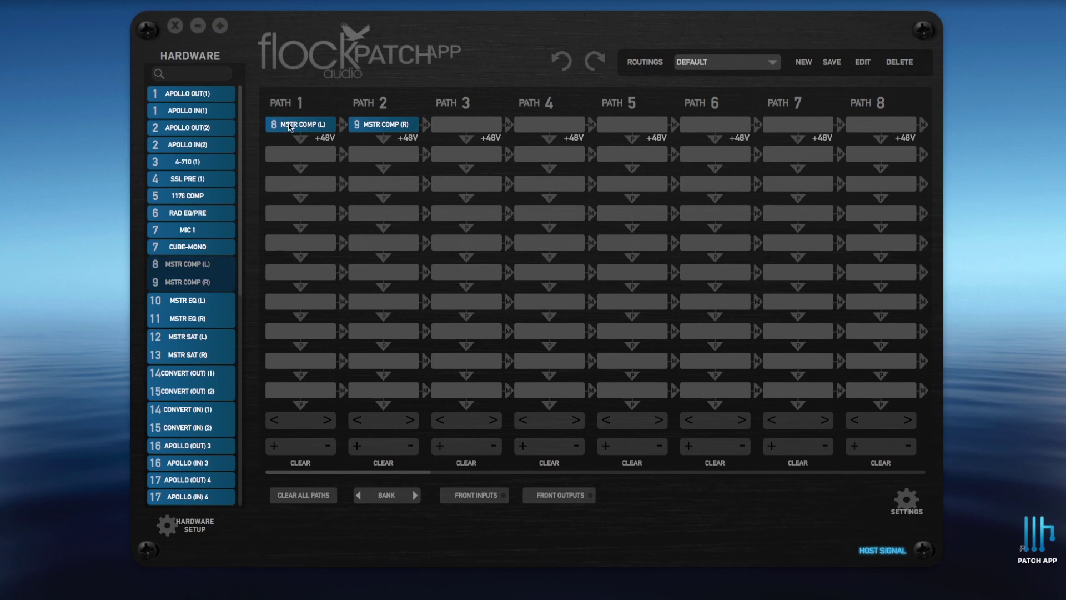
pyautogui.keyDown('super'); pyautogui.click(383, 125); pyautogui.keyUp('super')
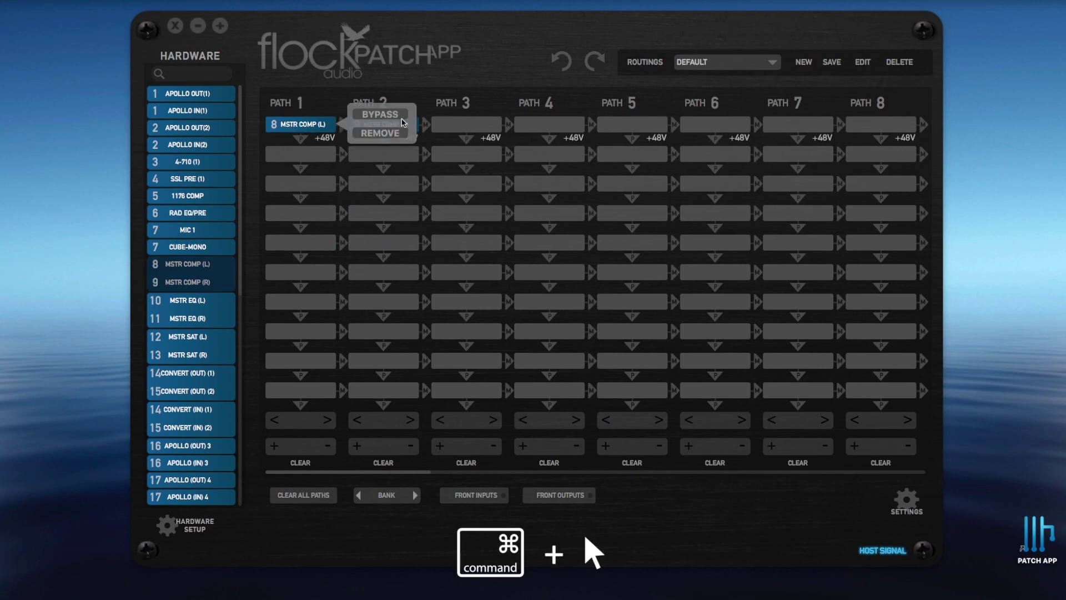
pyautogui.click(384, 125)
# - Select both MSTR COMP units and remove them from Paths 1 and 2
pyautogui.keyDown('super'); pyautogui.click(385, 125); pyautogui.keyUp('super')
pyautogui.click(471, 118)
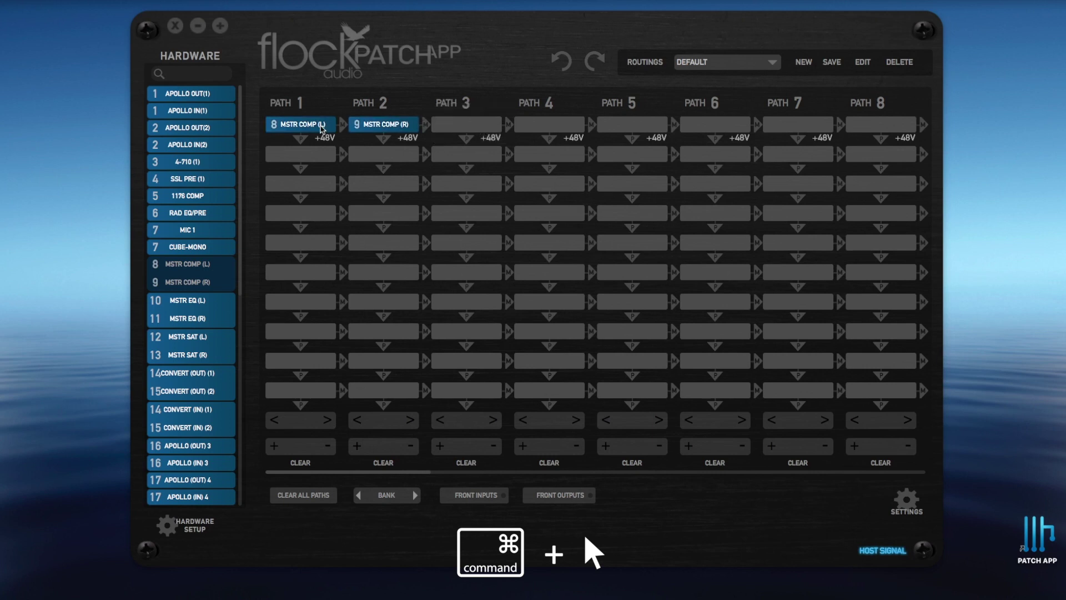
pyautogui.keyDown('alt'); pyautogui.click(359, 128); pyautogui.keyUp('alt')
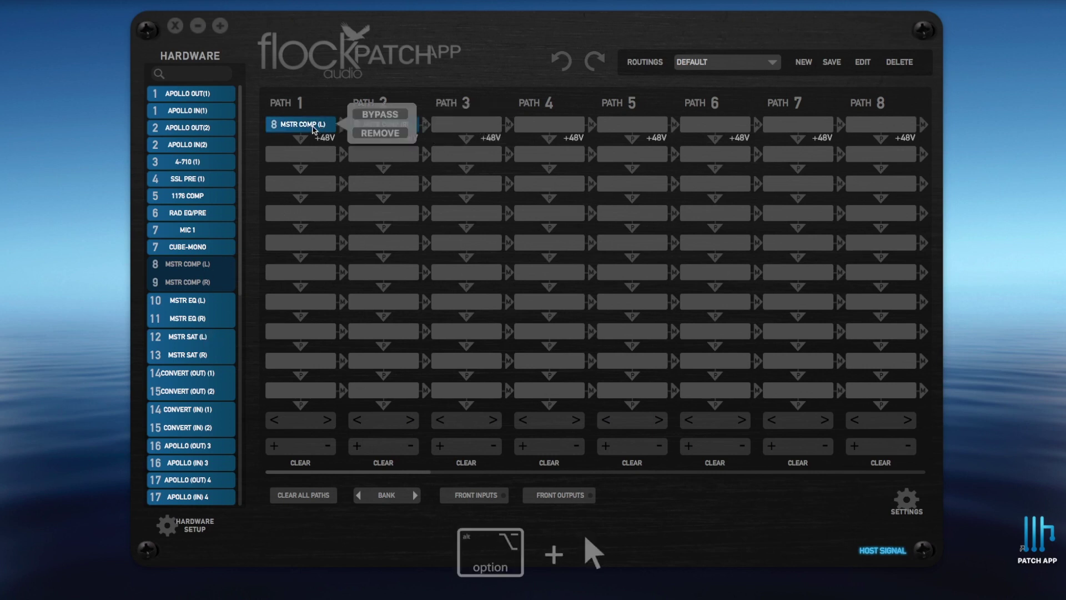
pyautogui.click(361, 135)
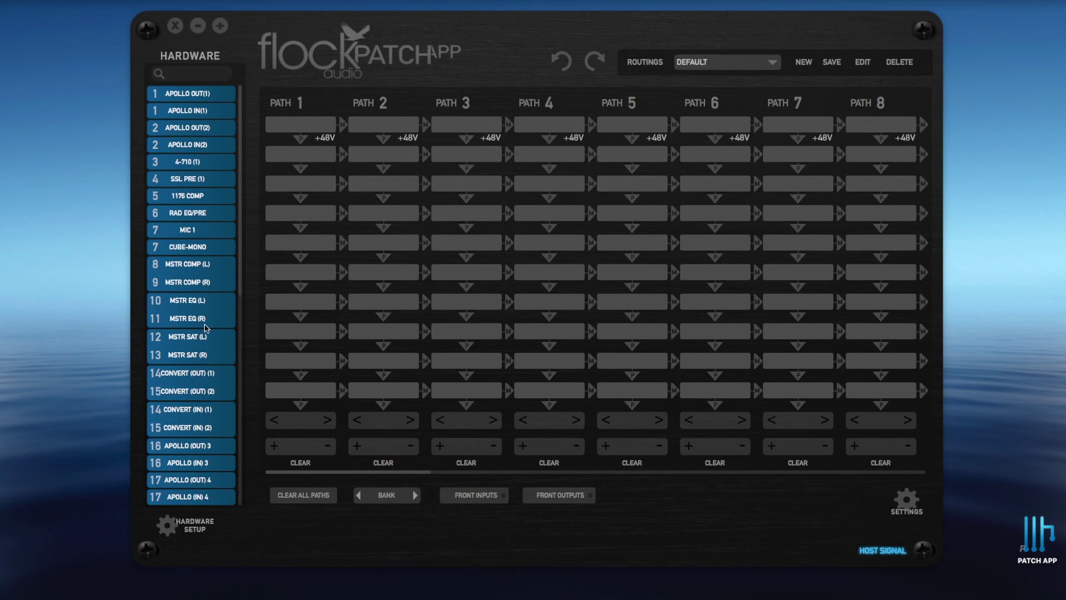
# - Chain CONVERT (OUT) 1/2, MSTR COMP, MSTR EQ, MSTR SAT and CONVERT (IN) 1/2 across Paths 1–2
pyautogui.moveTo(202, 385); pyautogui.dragTo(325, 125)
pyautogui.keyDown('alt'); pyautogui.click(206, 261); pyautogui.keyUp('alt')
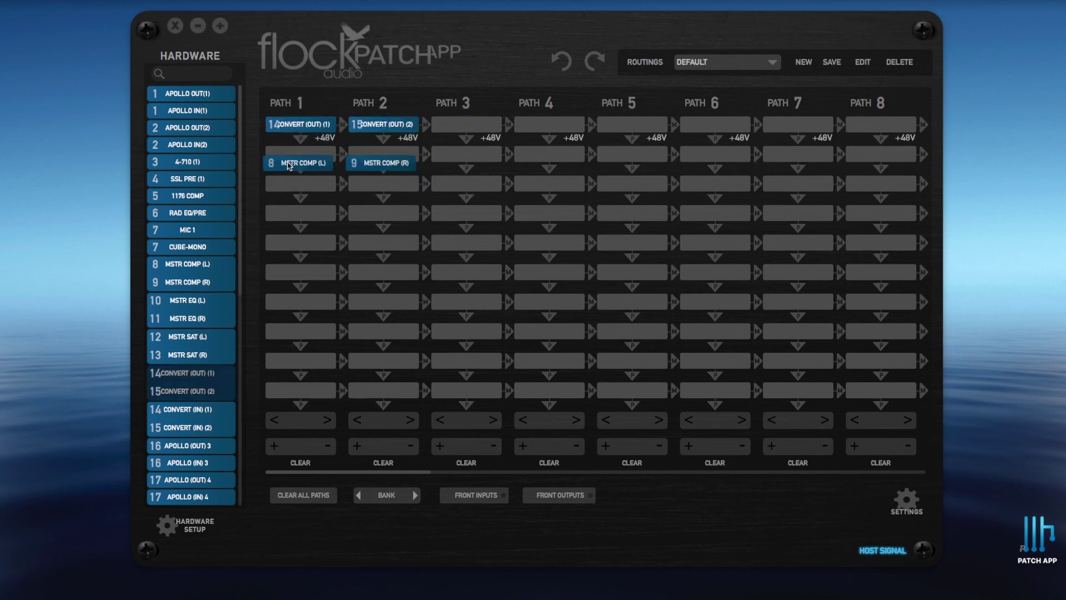
pyautogui.click(202, 311)
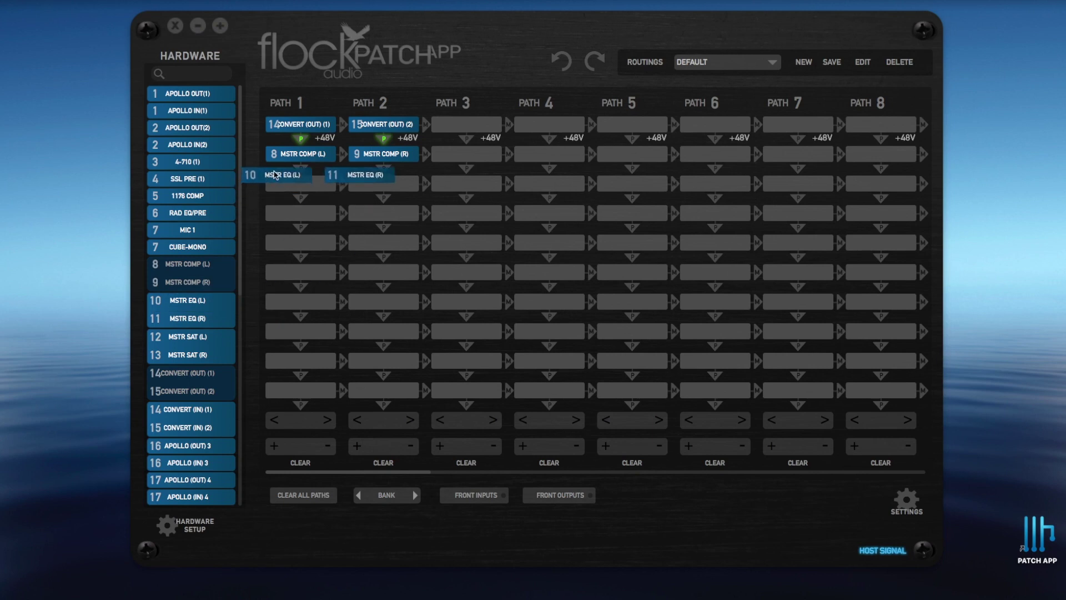
pyautogui.click(200, 338)
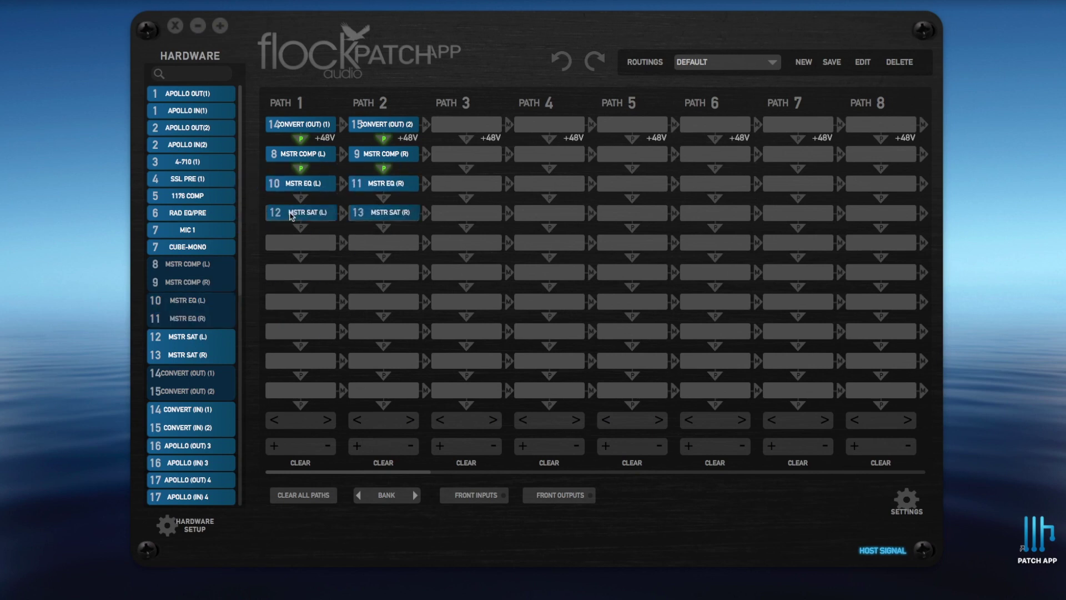
pyautogui.click(187, 426)
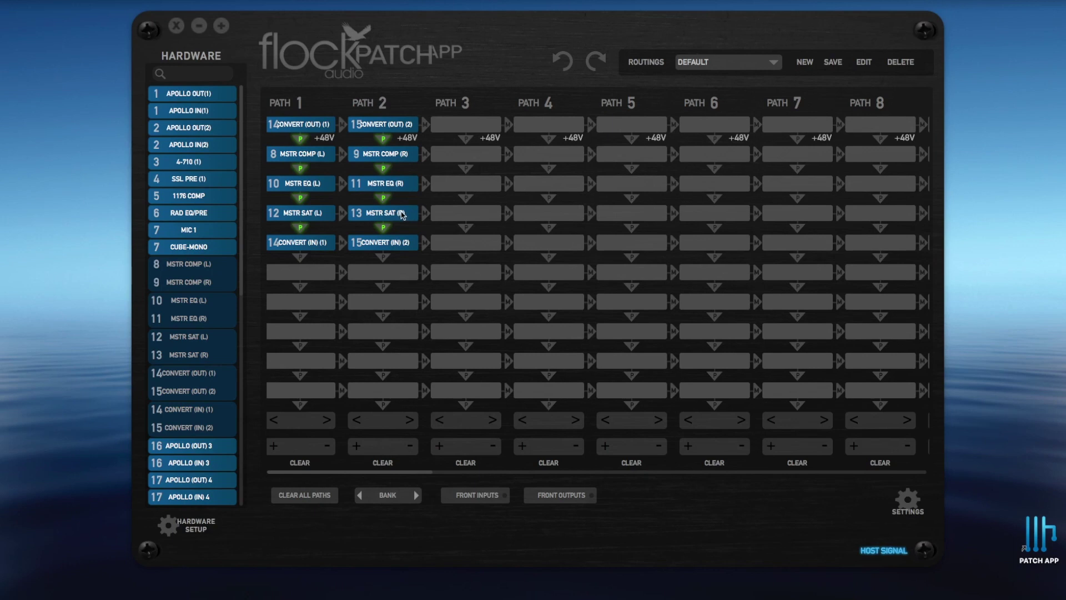
pyautogui.moveTo(401, 216); pyautogui.dragTo(384, 128)
# - Move the right-channel chain to Path 3 and enable the M links after both MSTR SAT units
pyautogui.click(411, 423)
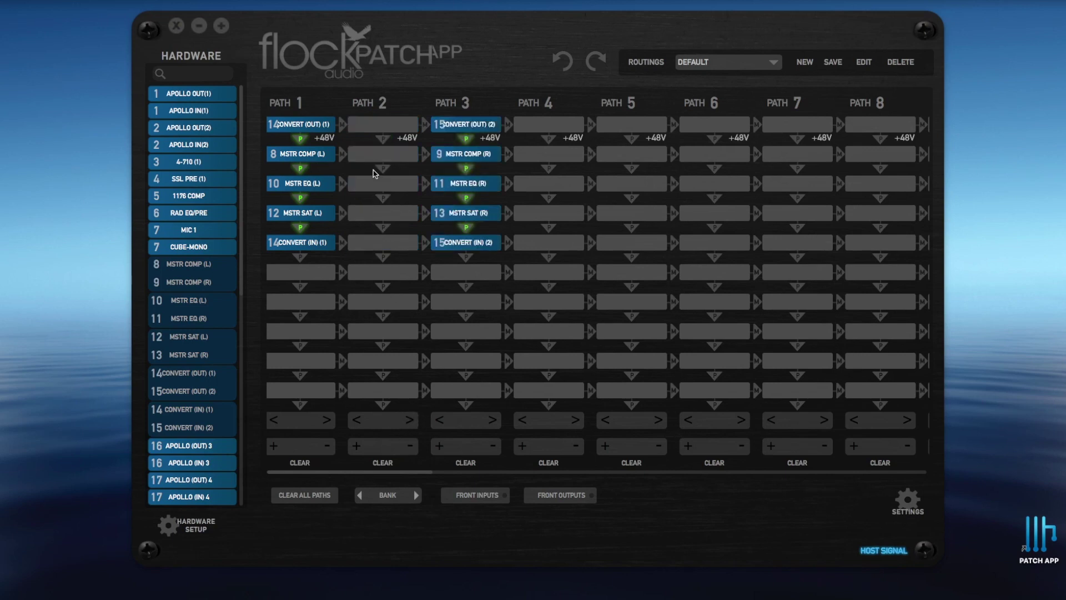
pyautogui.click(342, 214)
pyautogui.click(507, 214)
# - Place the EQ(L)/EQ(R) pair in row 7 of Paths 2 and 3, then remove it
pyautogui.scroll(-5, 201, 352)
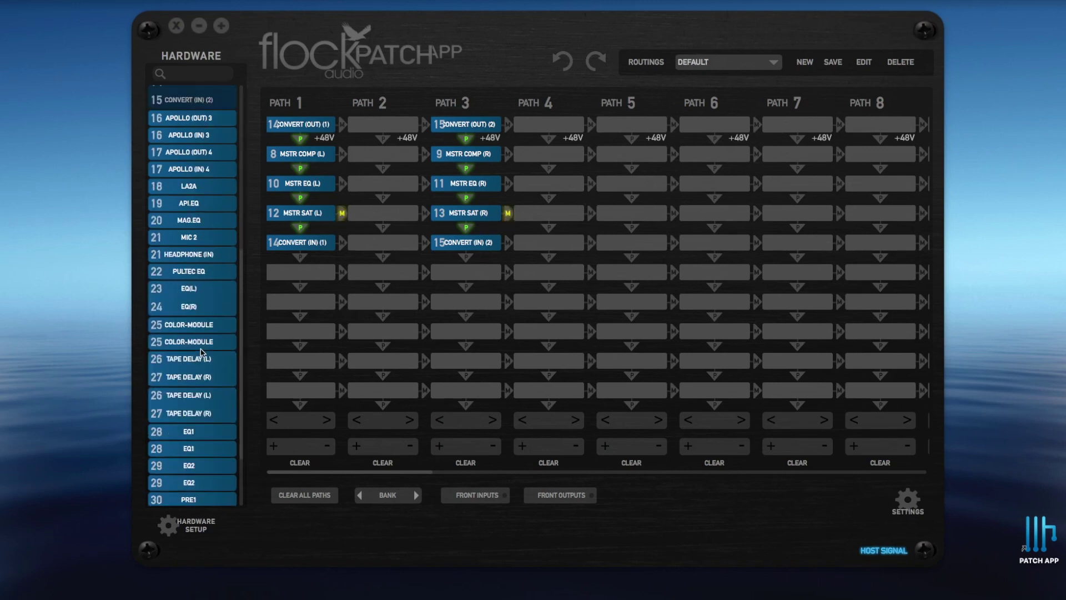
pyautogui.scroll(-1, 201, 352)
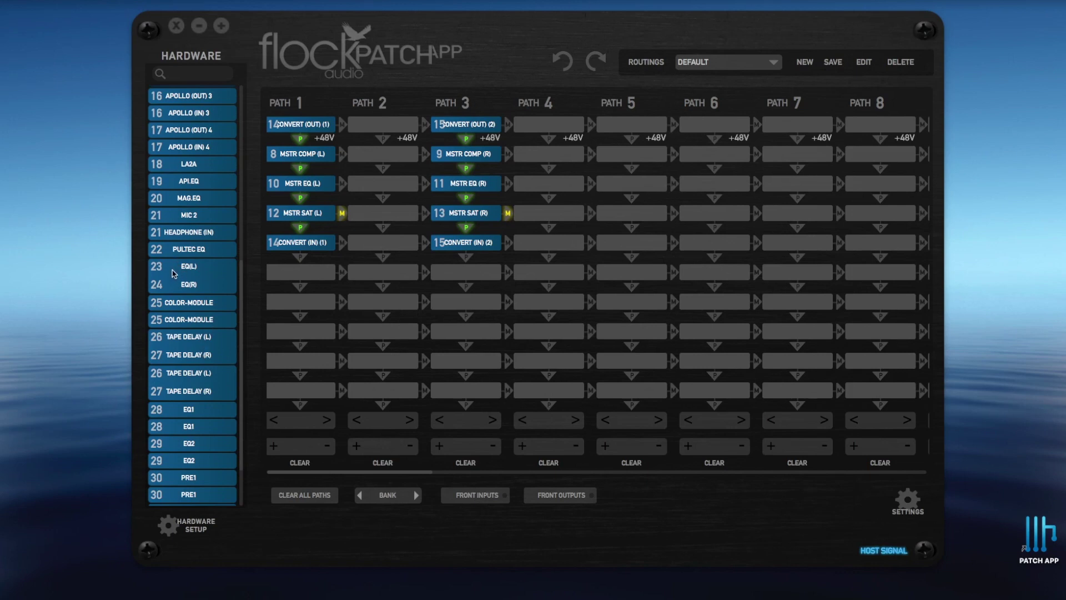
pyautogui.moveTo(174, 274); pyautogui.dragTo(371, 300)
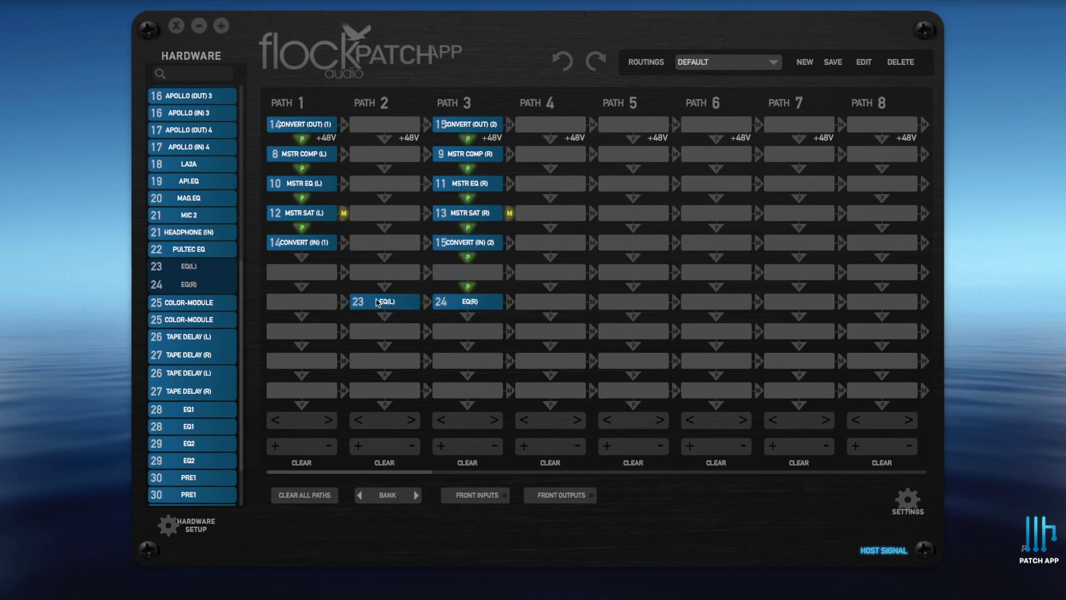
pyautogui.rightClick(452, 300)
pyautogui.click(464, 307)
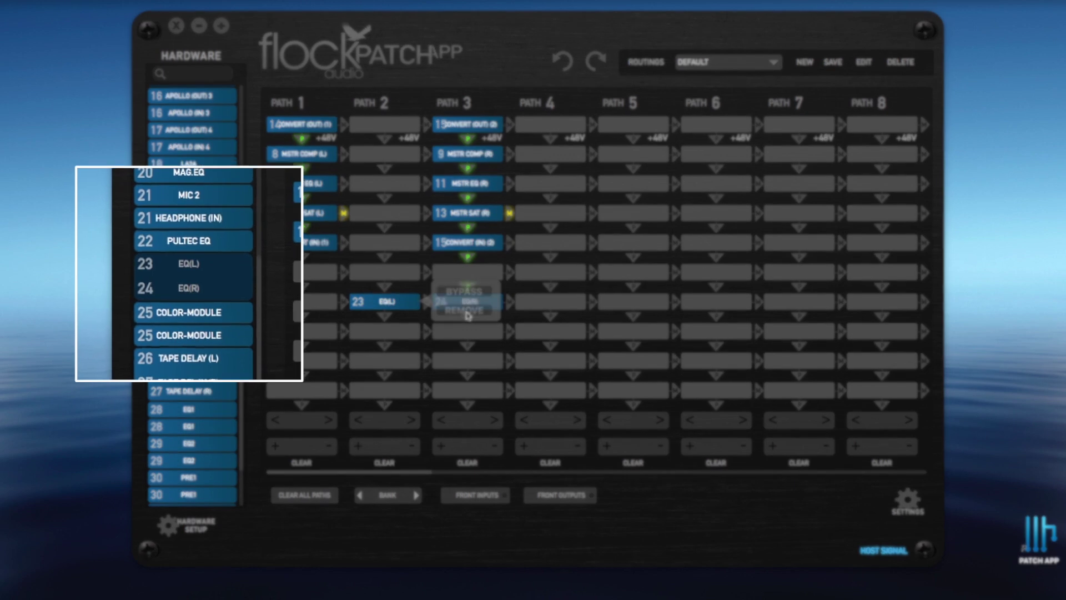
# - Unpair EQ(L) and EQ(R), rejoin them, then split them into separate entries again
pyautogui.keyDown('shift'); pyautogui.click(210, 281); pyautogui.keyUp('shift')
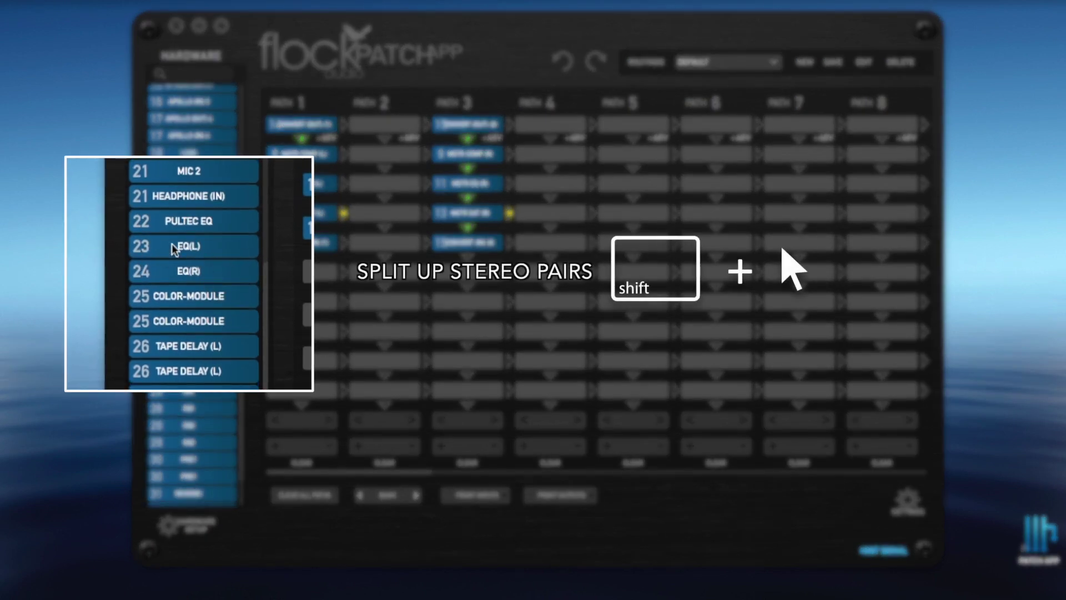
pyautogui.keyDown('shift'); pyautogui.click(225, 266); pyautogui.keyUp('shift')
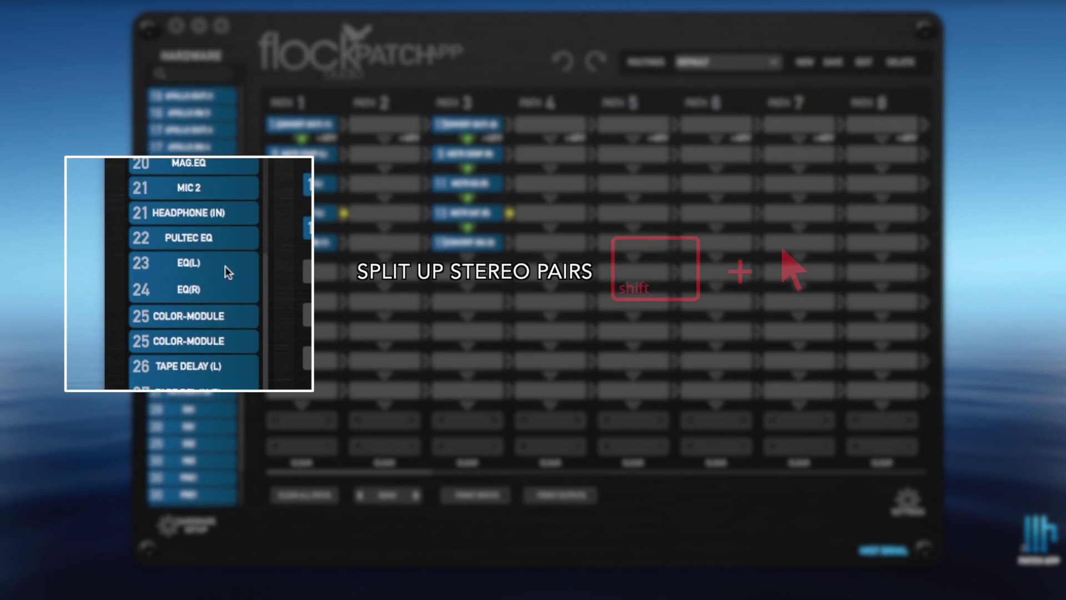
pyautogui.keyDown('shift'); pyautogui.click(180, 282); pyautogui.keyUp('shift')
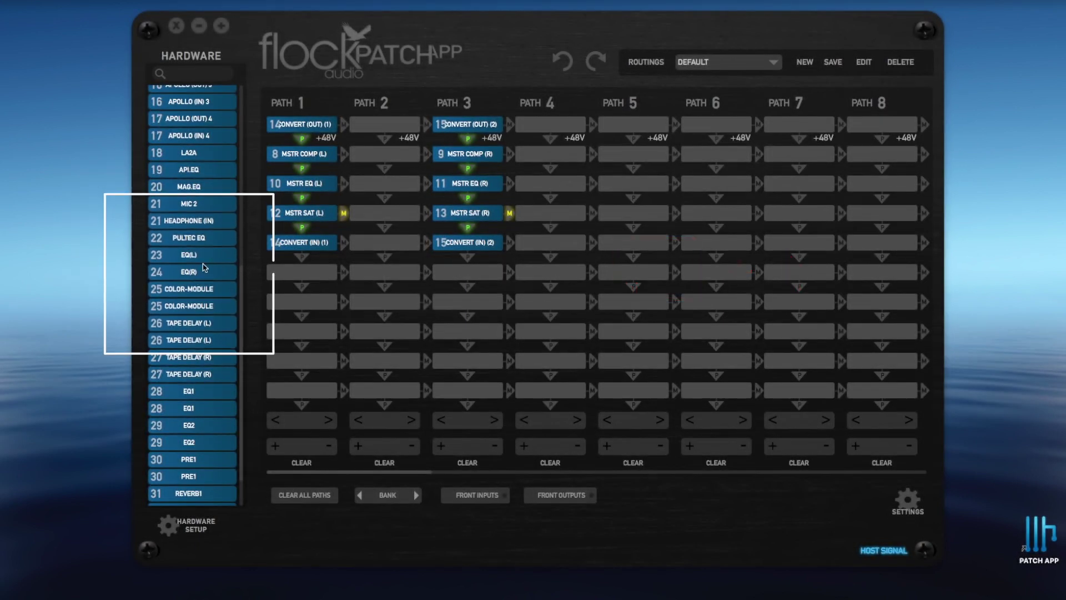
# - Branch EQ(L) into Path 2 and EQ(R) into Path 4, returning through APOLLO IN(1) and APOLLO IN(2)
pyautogui.moveTo(179, 256); pyautogui.dragTo(373, 216)
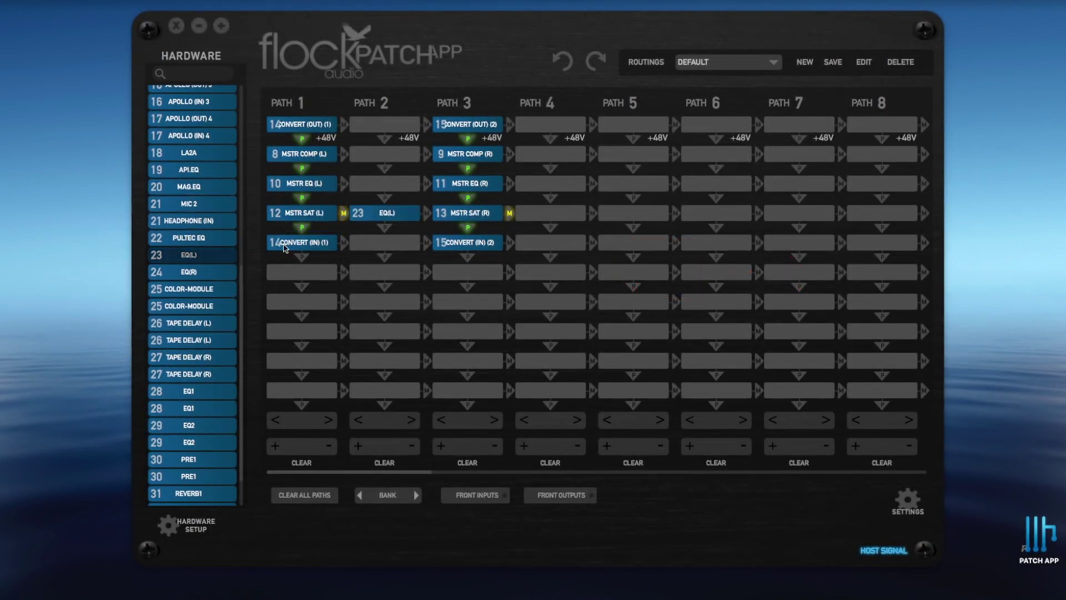
pyautogui.moveTo(192, 272); pyautogui.dragTo(560, 215)
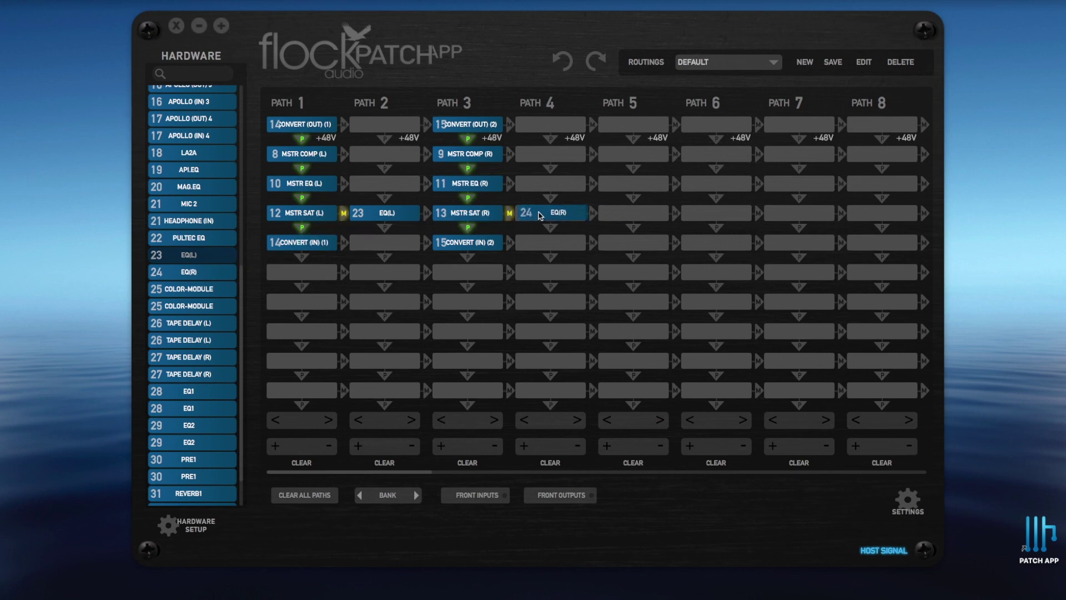
pyautogui.scroll(10, 190, 226)
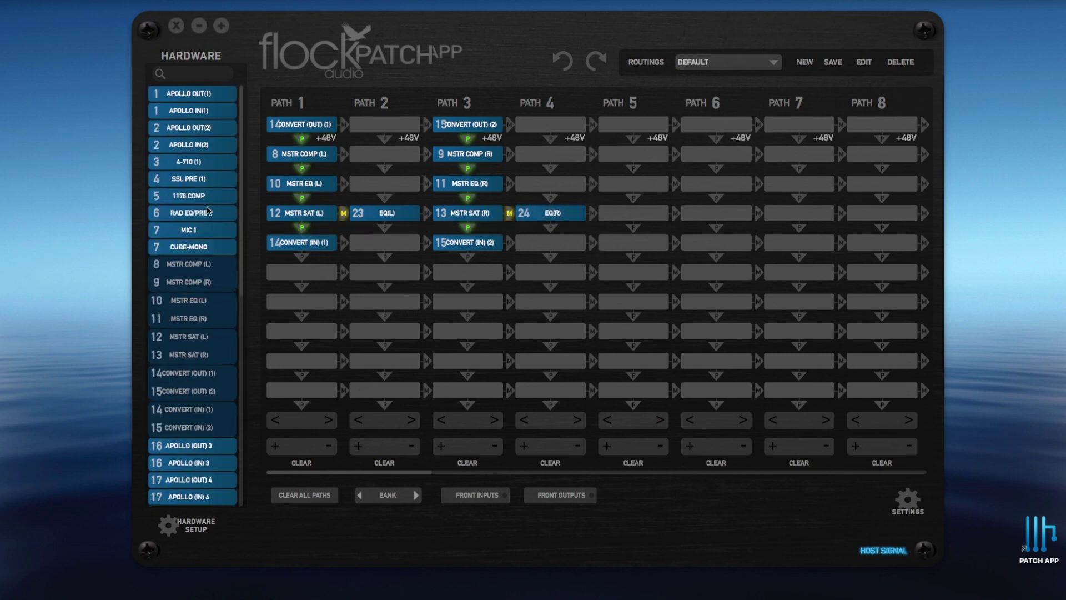
pyautogui.moveTo(188, 110); pyautogui.dragTo(372, 241)
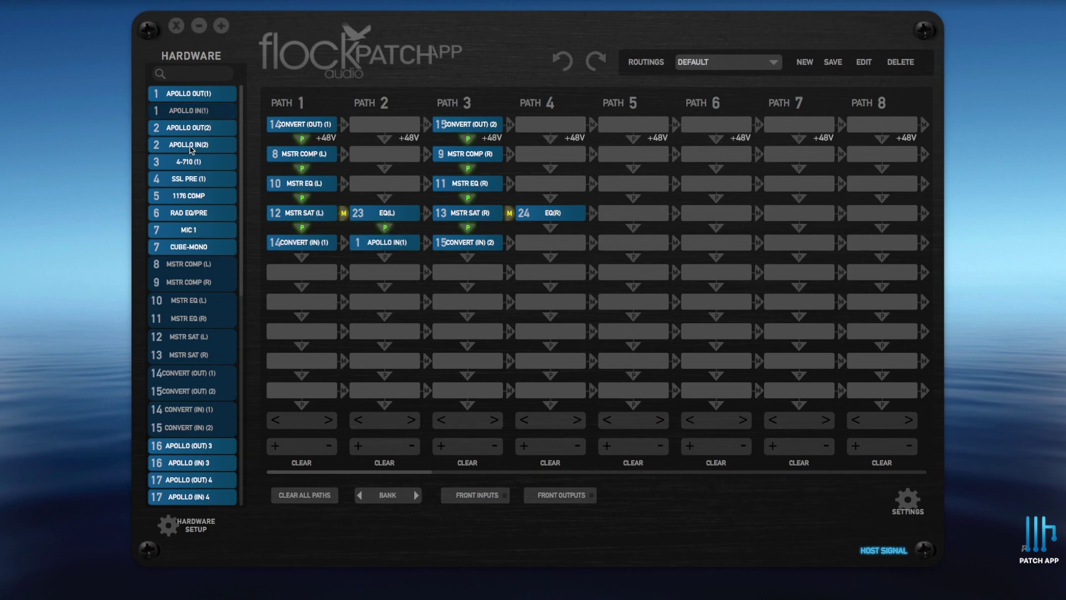
pyautogui.moveTo(191, 149); pyautogui.dragTo(555, 243)
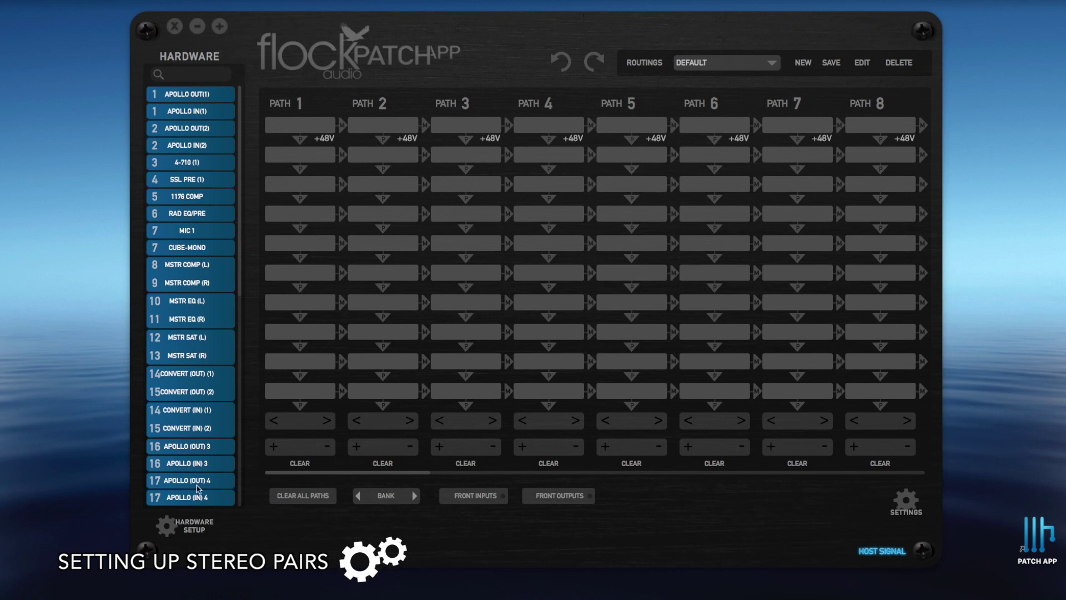
# - Put MSTR COMP (L) atop Path 1 and MSTR COMP (R) atop Path 2, then save the hardware configuration
pyautogui.click(188, 525)
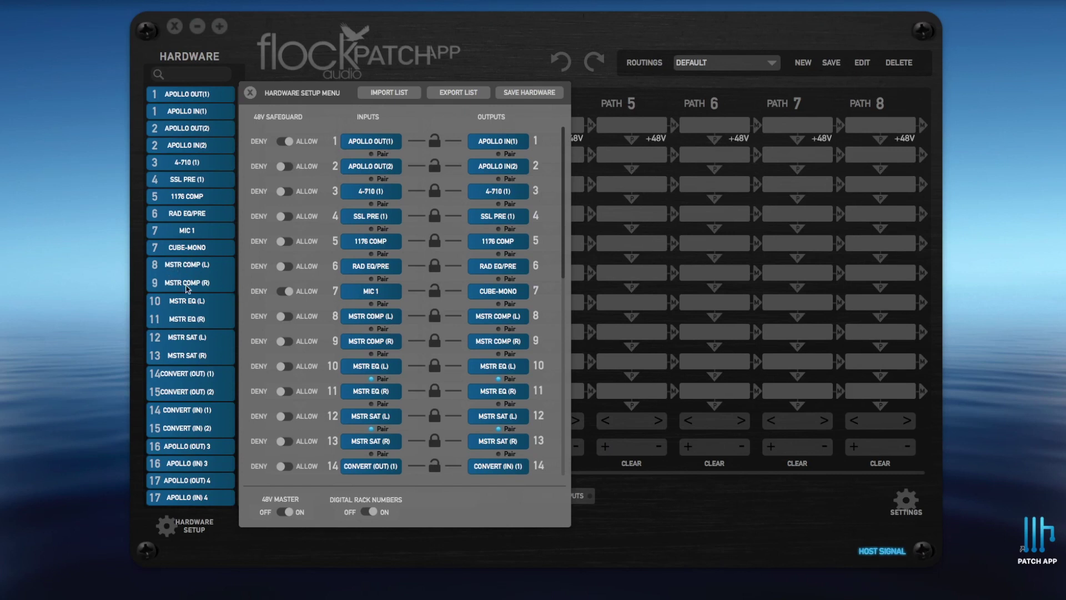
pyautogui.click(522, 95)
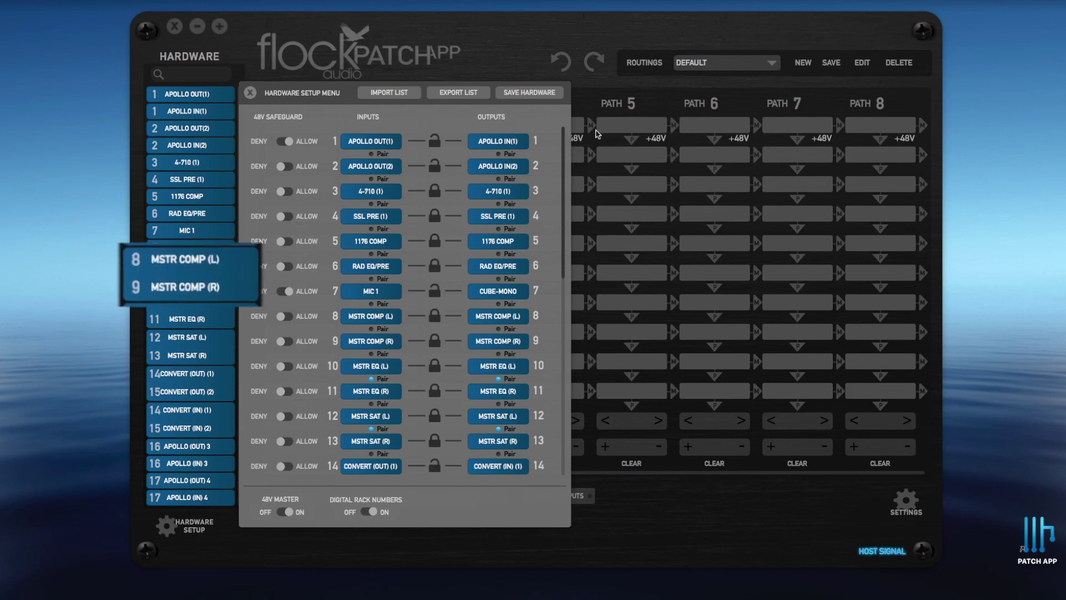
pyautogui.moveTo(214, 265); pyautogui.dragTo(275, 133)
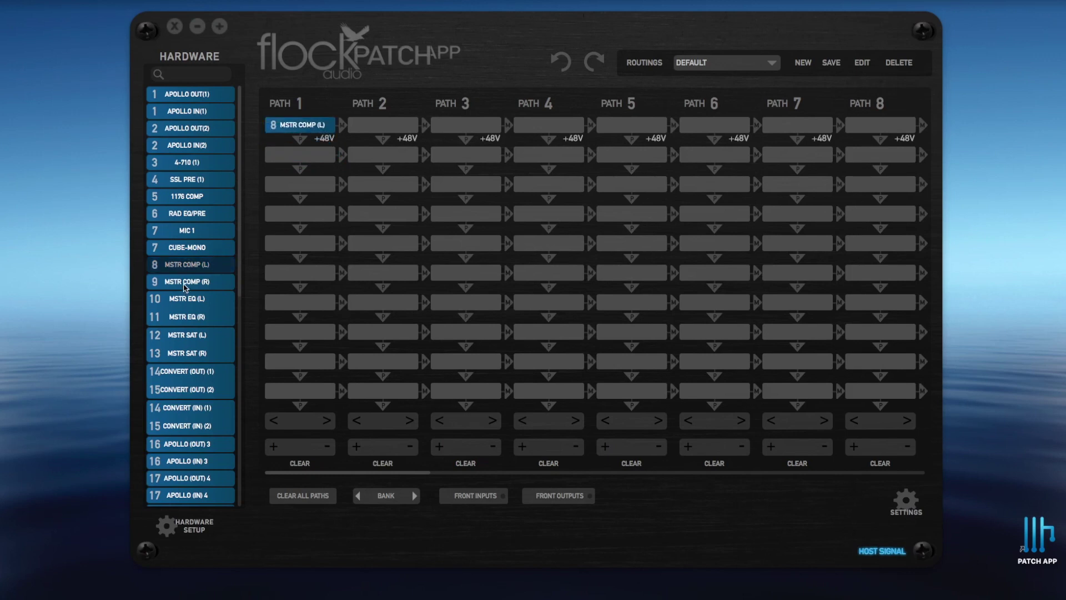
pyautogui.moveTo(184, 283); pyautogui.dragTo(259, 225)
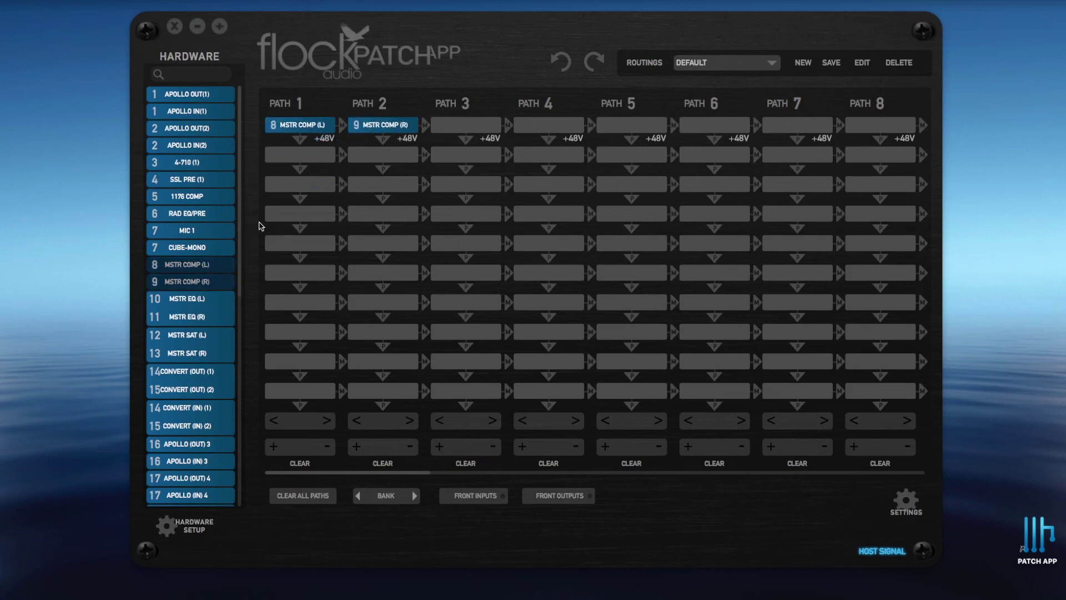
pyautogui.click(198, 525)
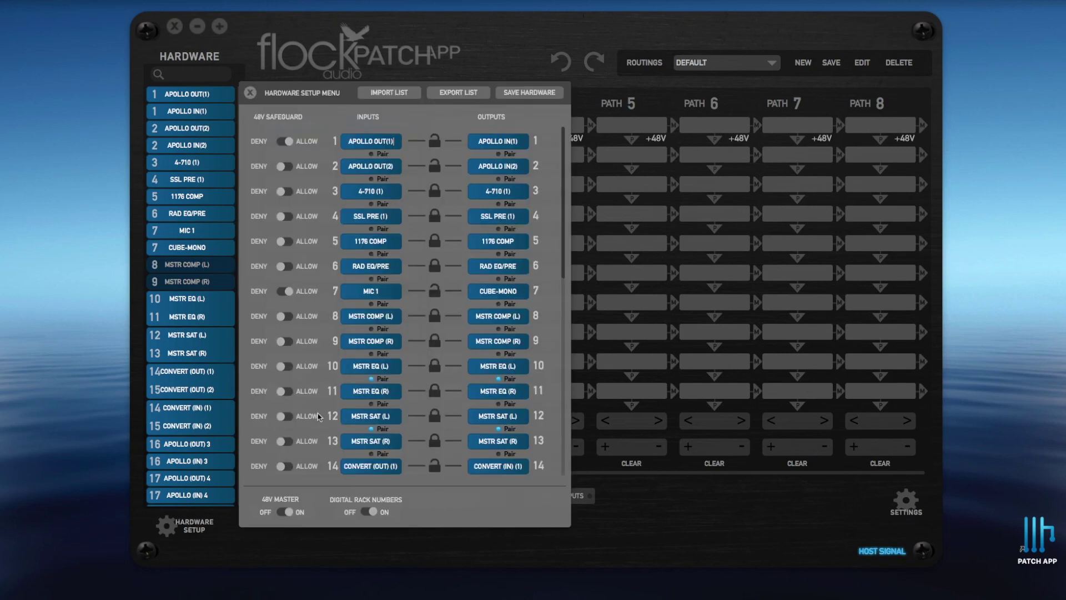
pyautogui.click(541, 94)
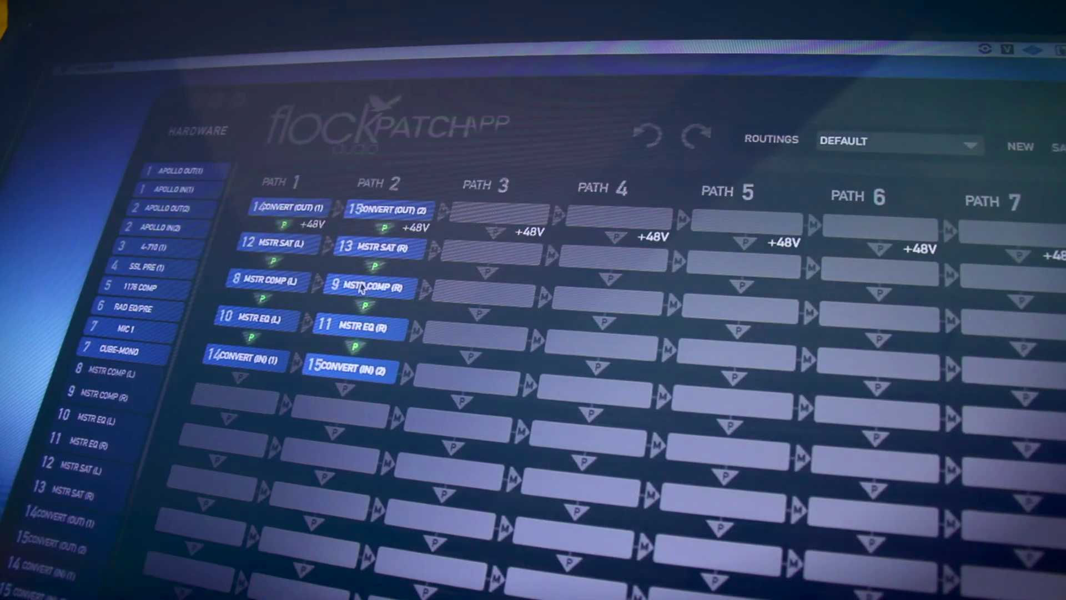
# - Bypass the MSTR SAT pair in Paths 1 and 2
pyautogui.click(439, 284)
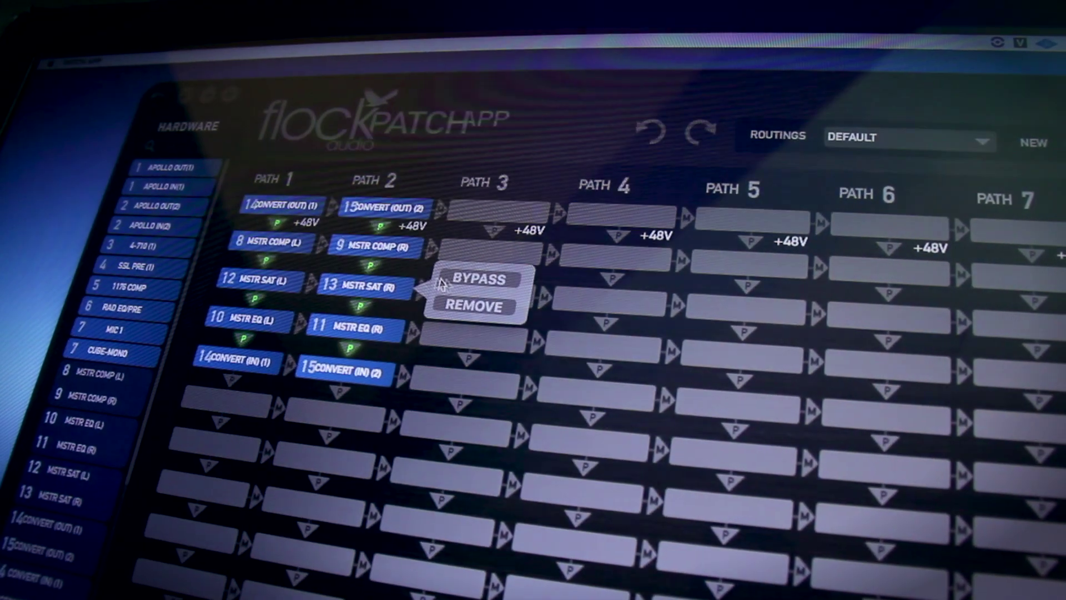
pyautogui.click(478, 279)
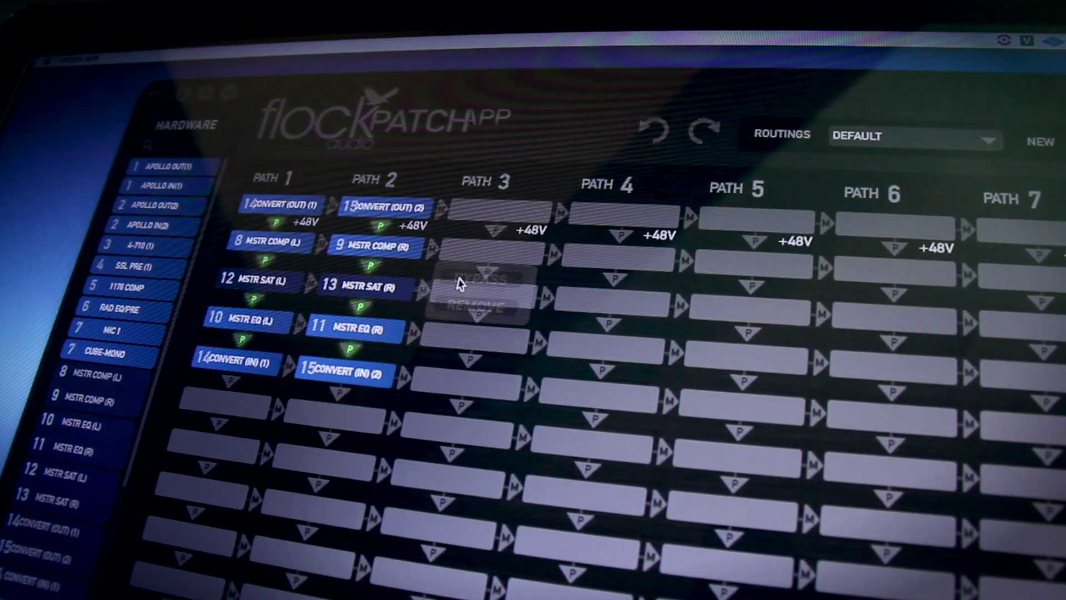